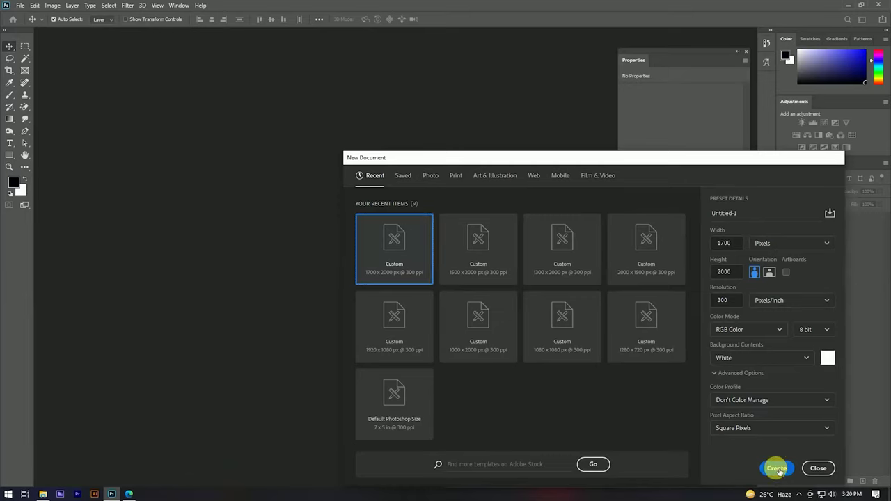
- Place Bg.jpg on the 1700×2000 px canvas and scale it to fill
left_click(42, 494)
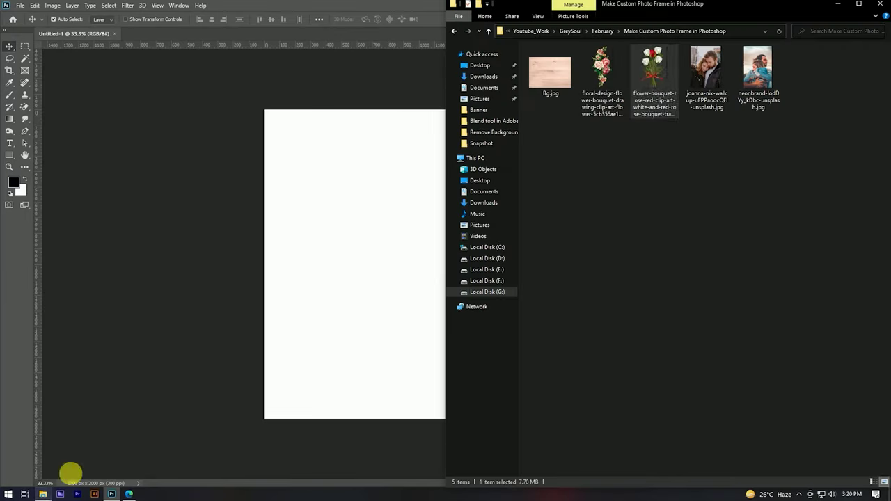
left_click_drag(557, 91, 365, 229)
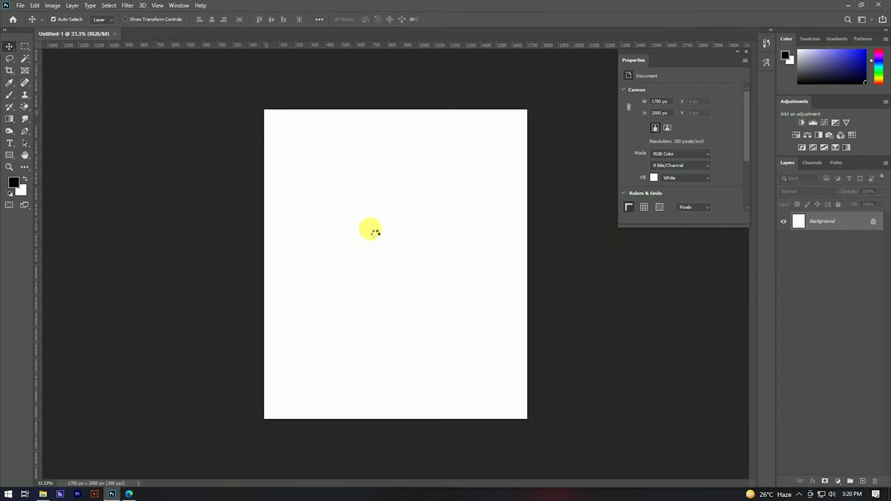
left_click_drag(396, 169, 395, 110)
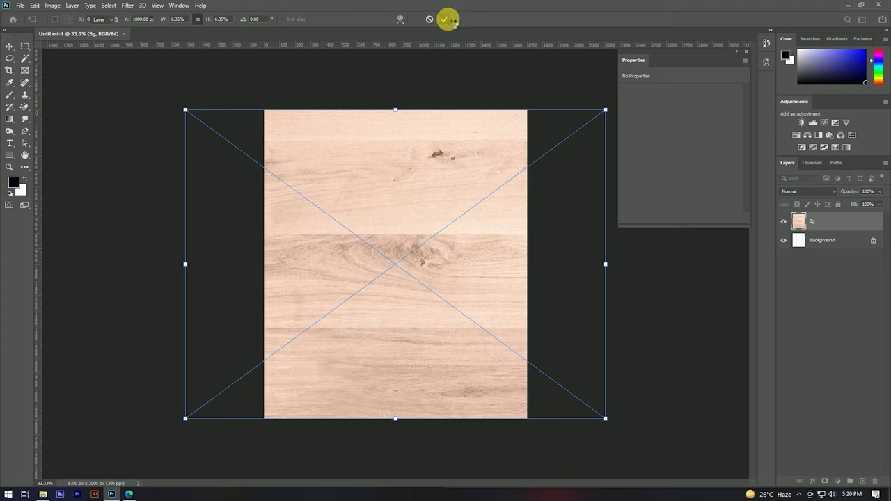
left_click(445, 18)
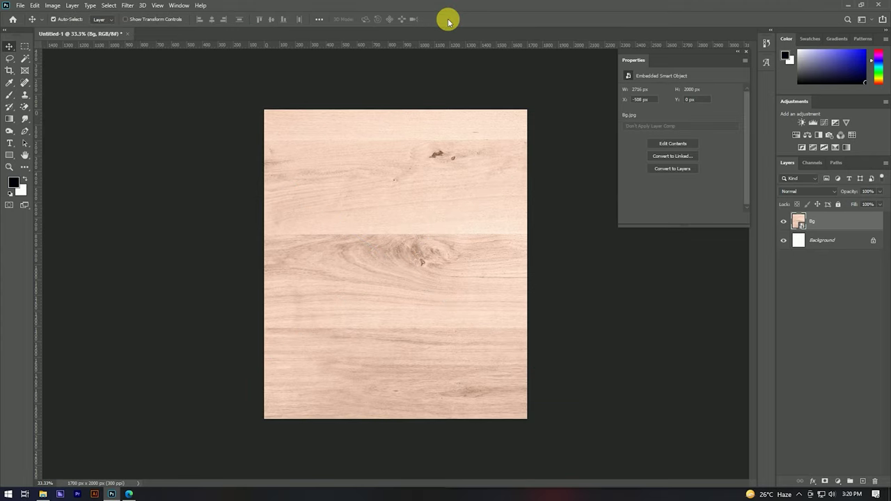
- Delete the white layer and convert the wood layer into the locked Background
left_click(874, 241)
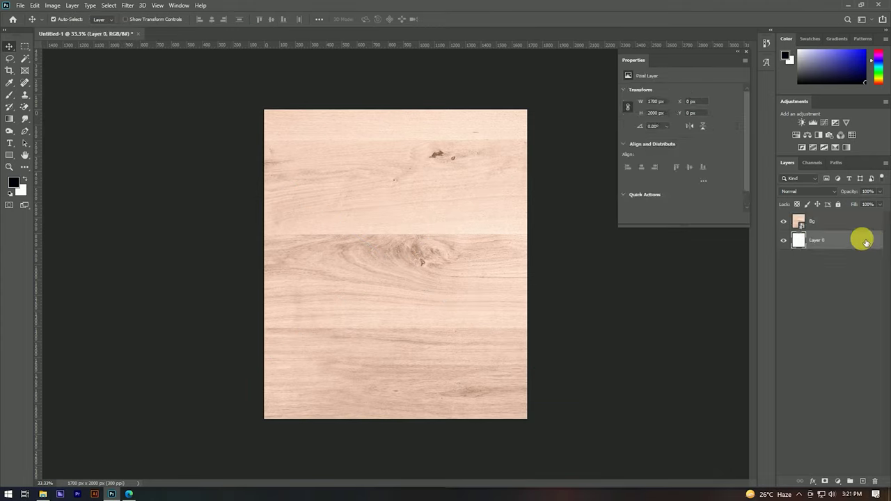
left_click(875, 481)
left_click(402, 185)
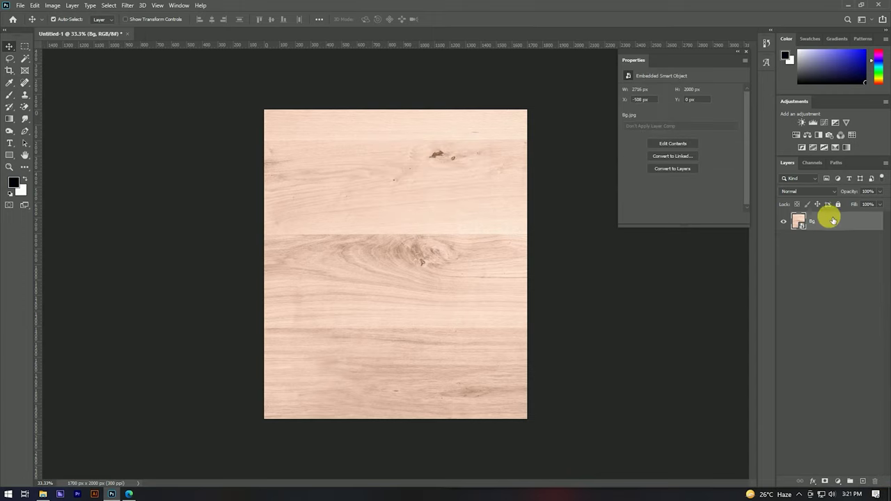
left_click(72, 7)
mouse_move(78, 16)
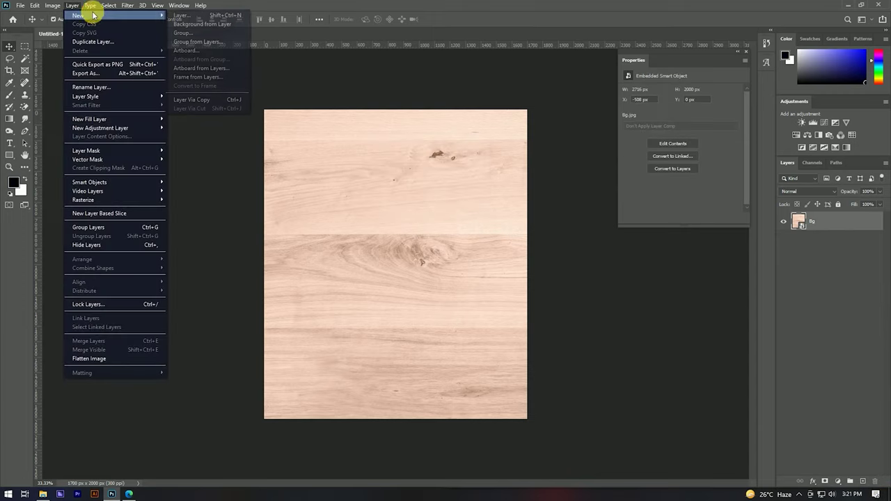
left_click(201, 25)
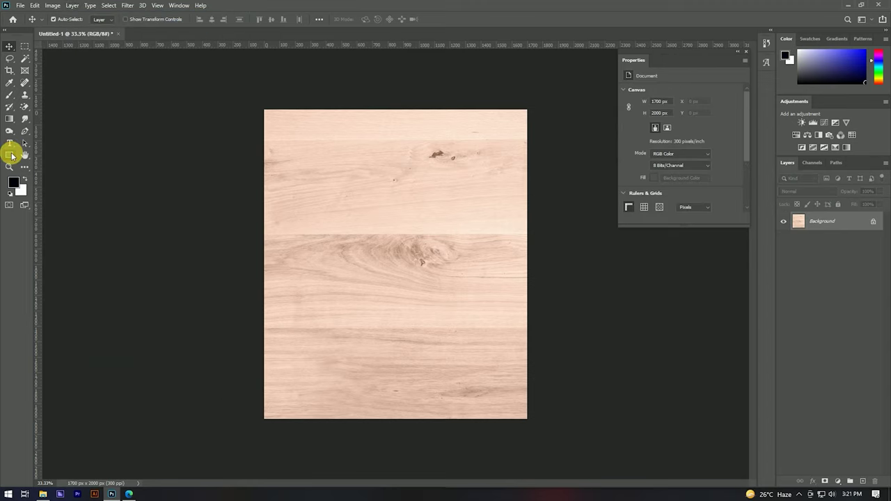
- Draw a large rectangle and centre it horizontally and vertically on the canvas
left_click(12, 156)
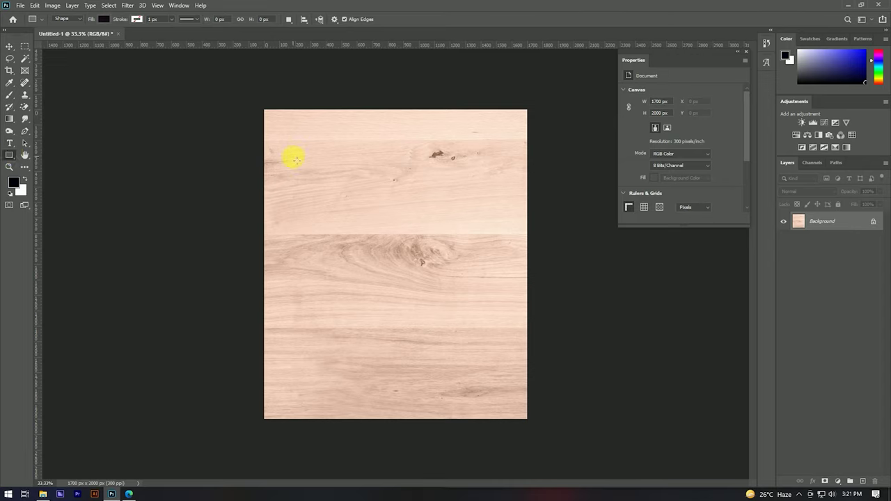
left_click_drag(293, 156, 490, 403)
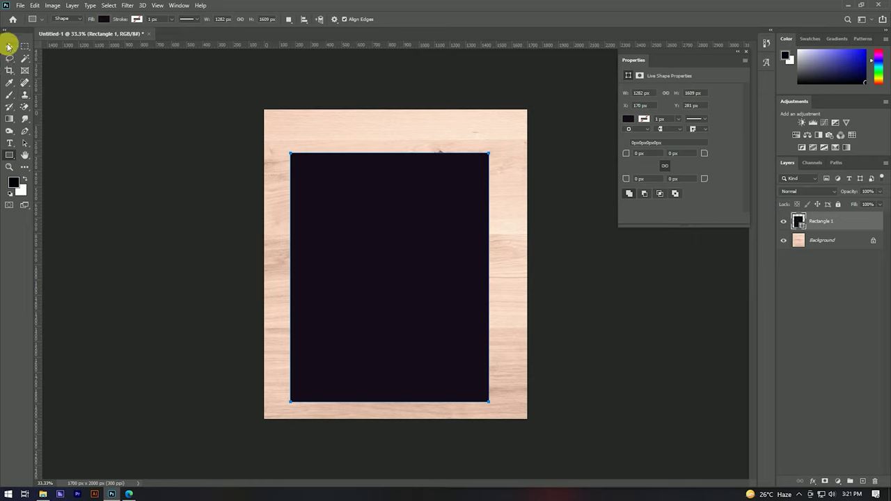
left_click(9, 46)
left_click(840, 244, "shift")
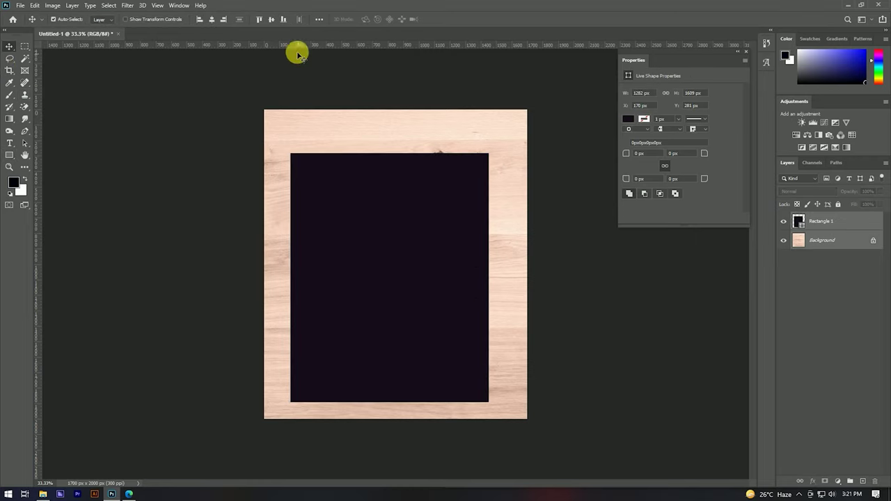
left_click(211, 19)
left_click(270, 19)
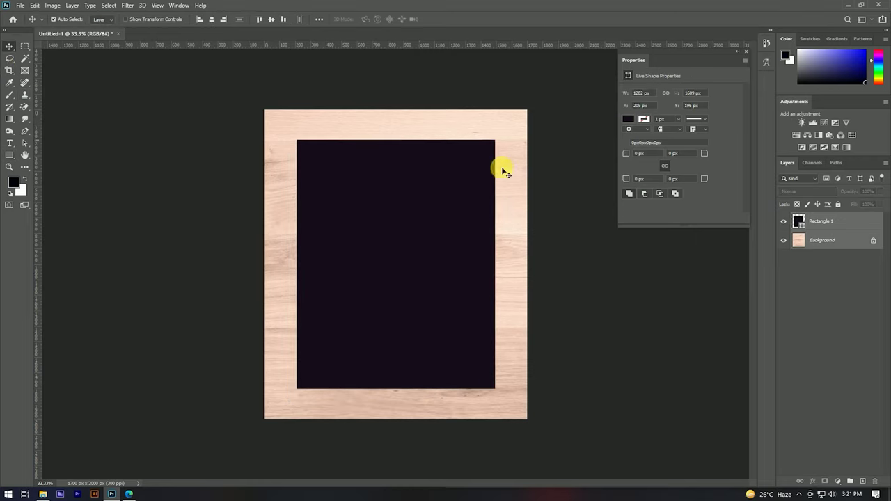
- Narrow the rectangle evenly to about 1294×1624 px with Free Transform
left_click(859, 290)
left_click(385, 179, "ctrl")
key("ctrl+t")
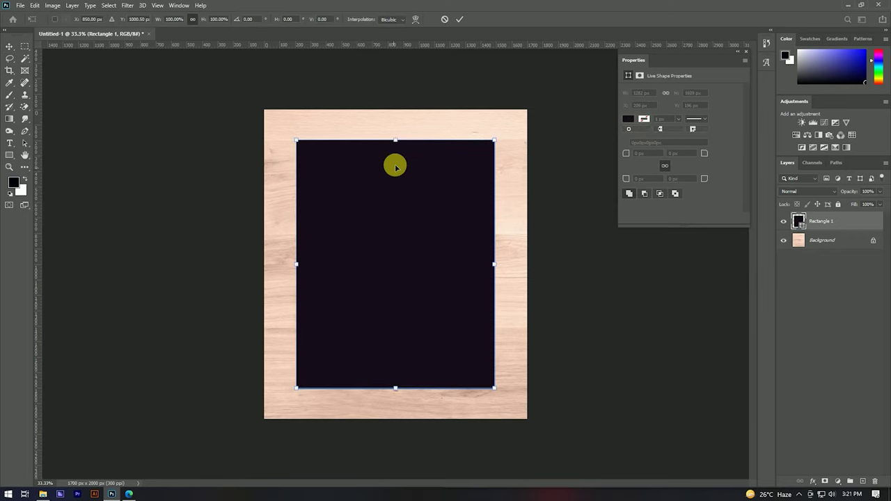
mouse_move(495, 266)
left_mouse_down()
mouse_move(483, 263)
mouse_move(499, 269)
left_mouse_up()
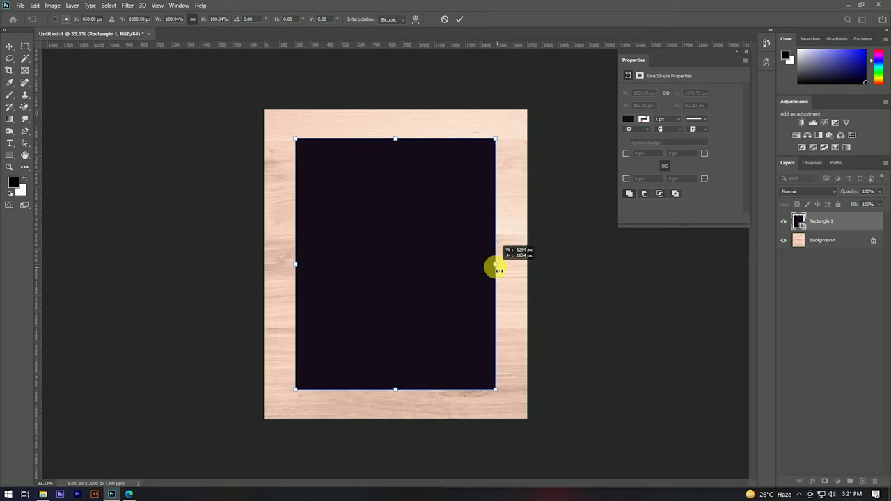
left_click(460, 20)
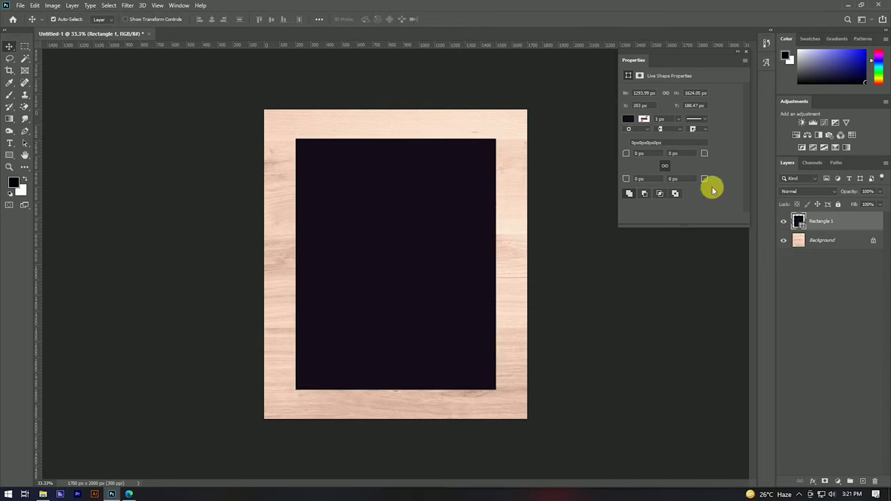
left_click(628, 119)
- Fill the rectangle white, duplicate it, and give the copy a pale pink #f0e0e0 fill
left_click(653, 168)
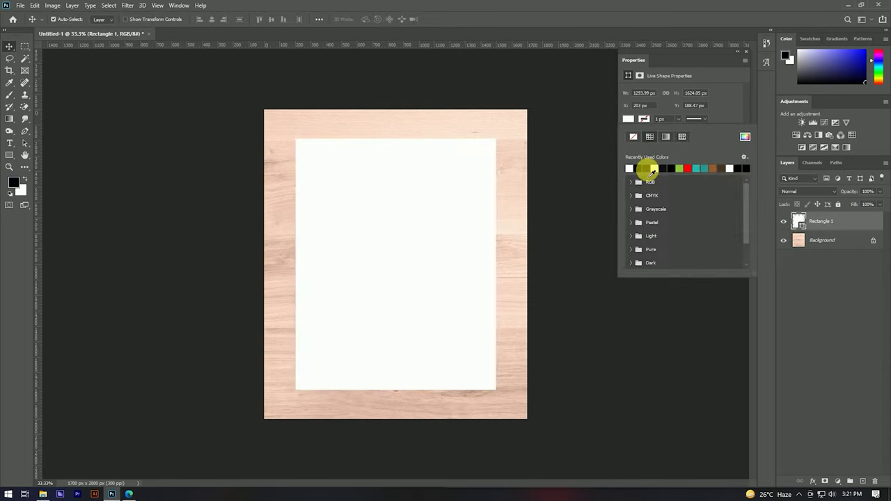
left_click(3, 92)
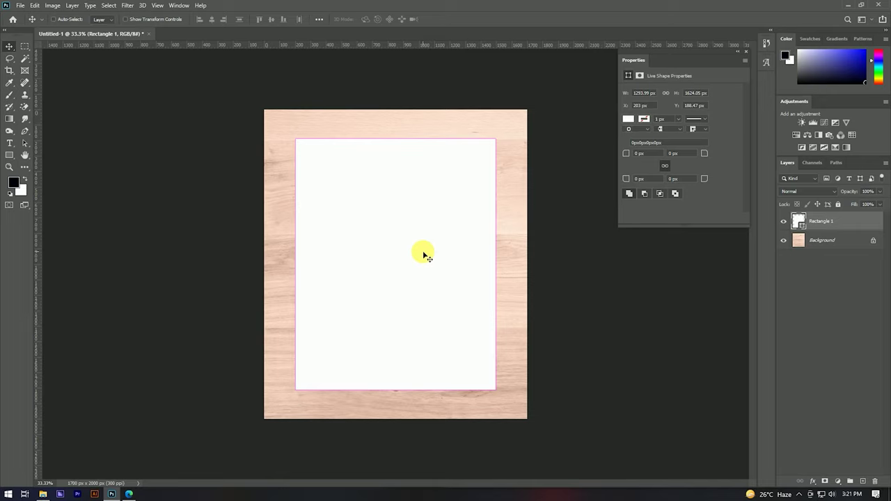
key("ctrl+j")
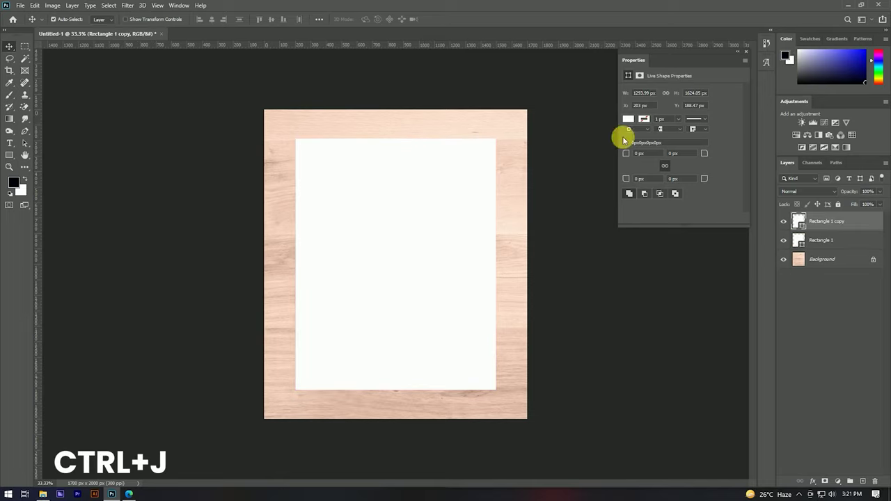
left_click(628, 119)
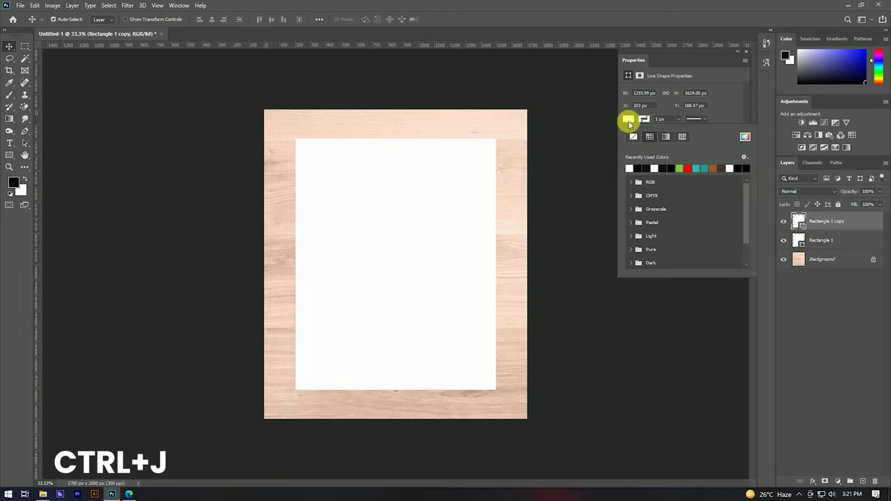
left_click(744, 136)
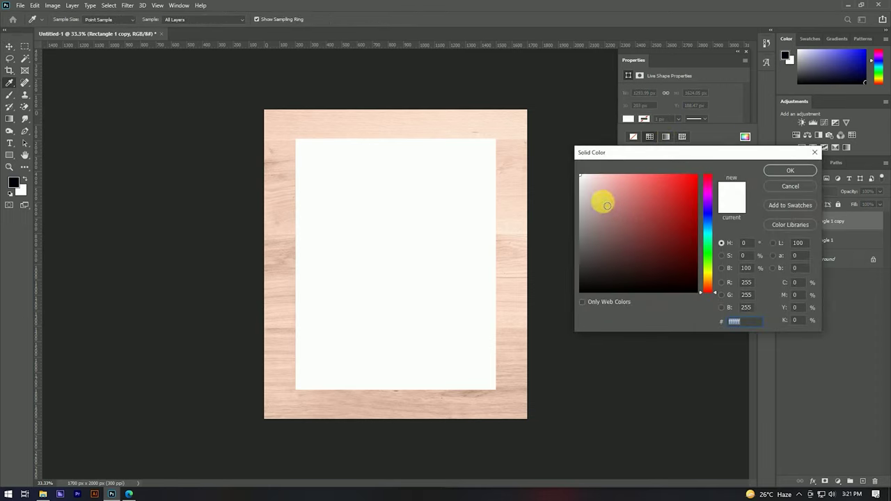
left_click(587, 182)
left_click(791, 171)
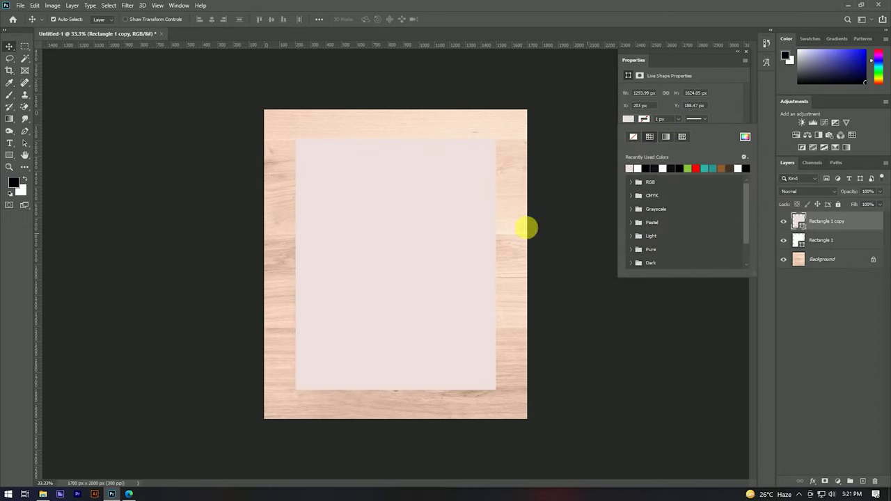
left_click(457, 238)
- Shrink the pink copy to about 1144×1340 px inside the white rectangle
key("ctrl+t")
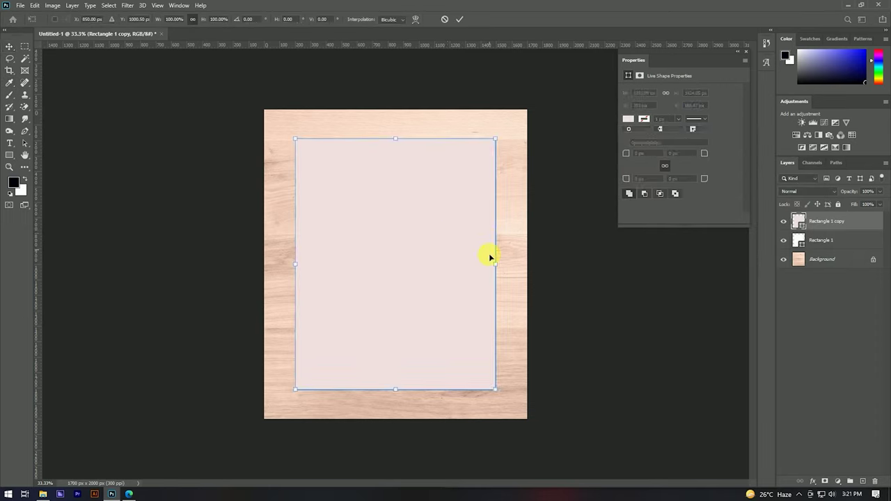
left_click_drag(496, 267, 486, 267)
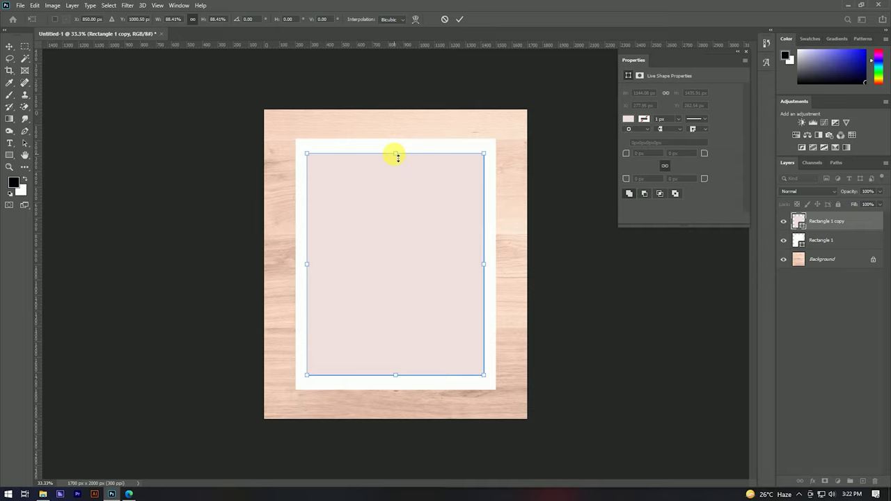
left_click_drag(396, 155, 398, 164)
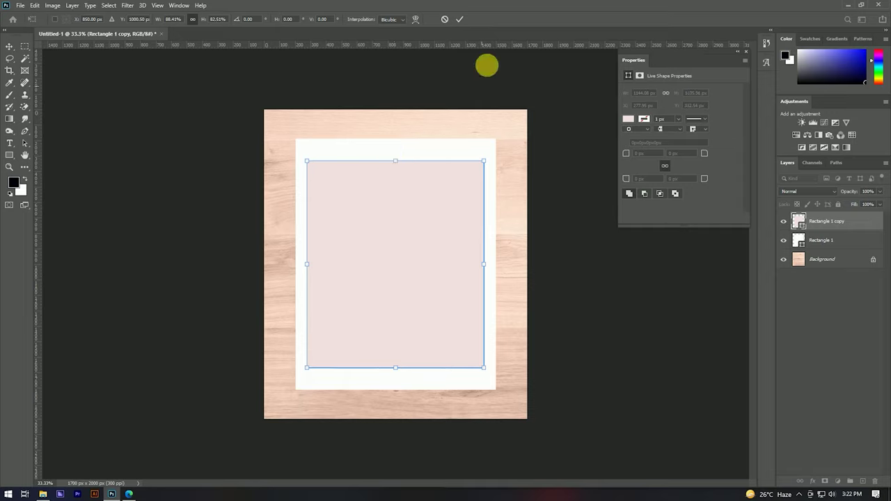
left_click(459, 19)
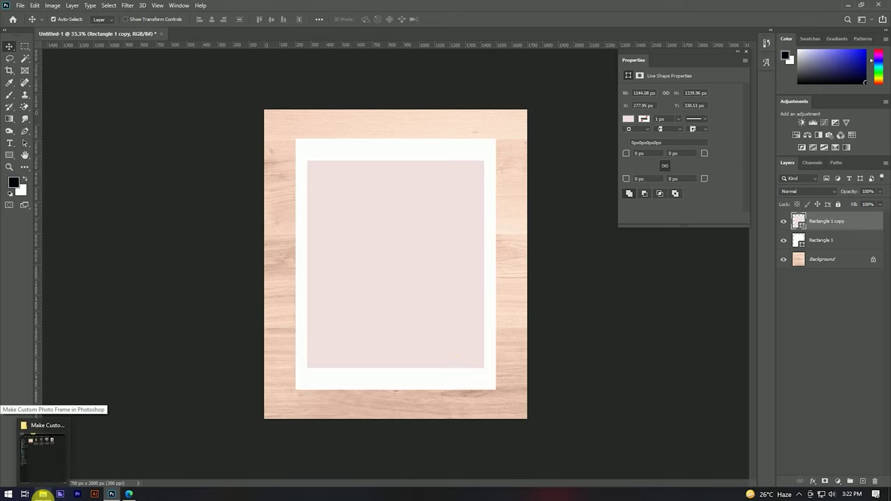
- Place the couple photo and clip it into the pink rectangle
left_click(42, 494)
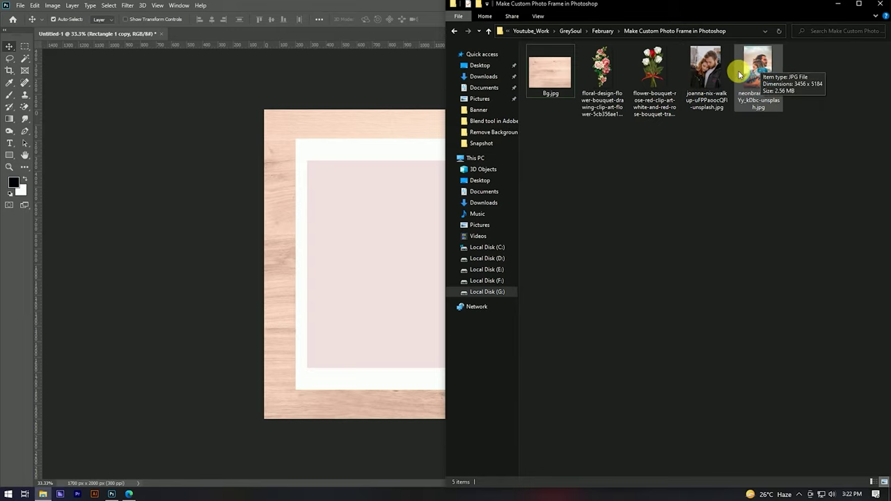
left_click_drag(705, 70, 370, 263)
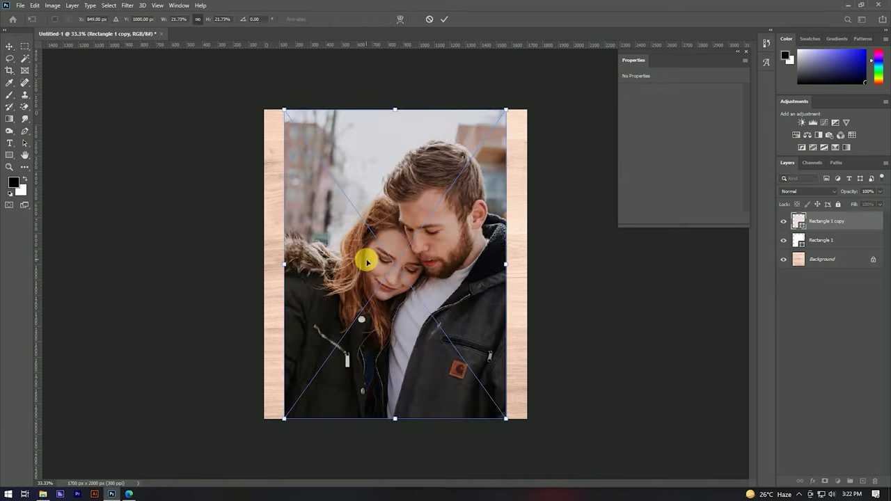
left_click(835, 251, "alt")
key("Return")
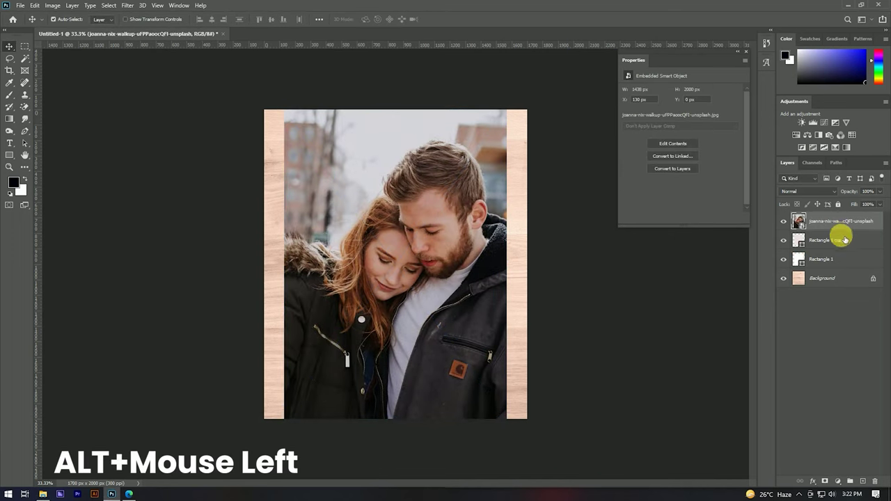
left_click(845, 237, "alt")
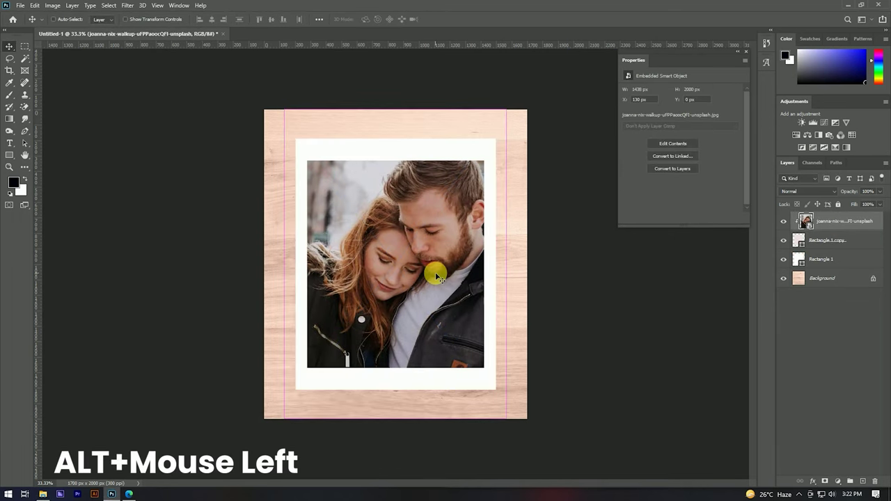
- Scale the couple photo to about 18% and move it down inside the frame
key("ctrl+t")
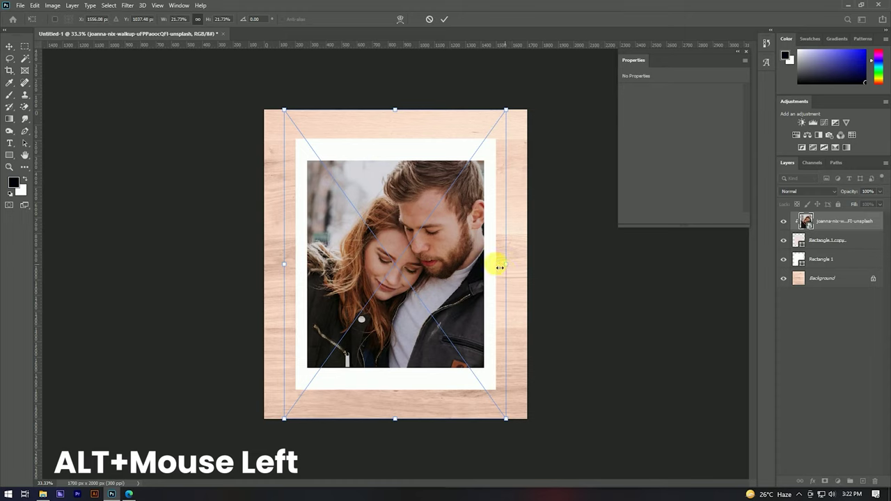
left_click_drag(499, 267, 487, 261)
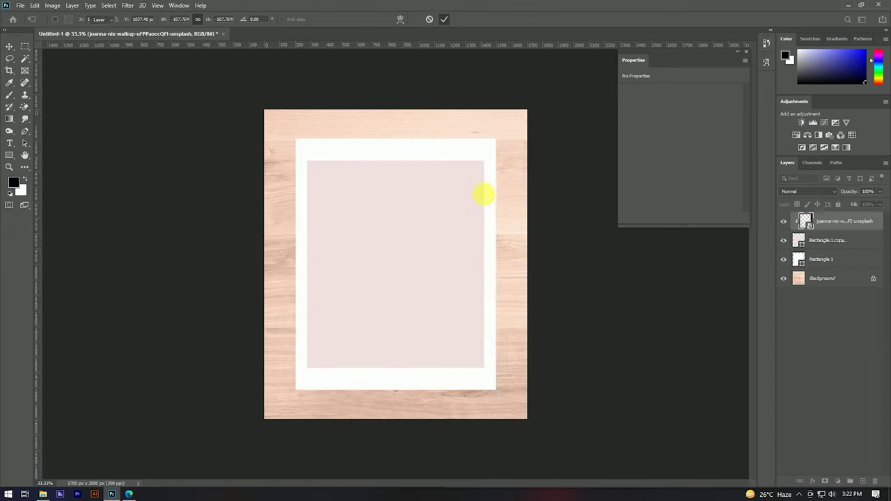
left_click_drag(486, 193, 494, 204)
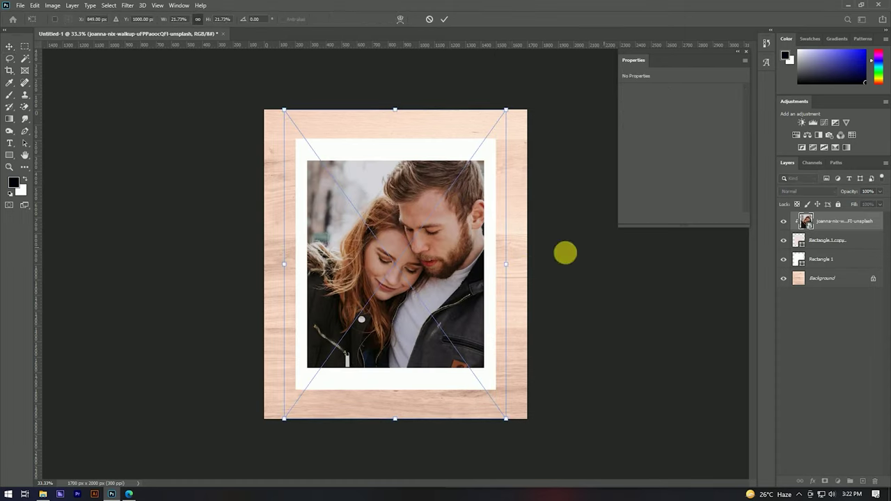
left_click_drag(508, 267, 490, 267)
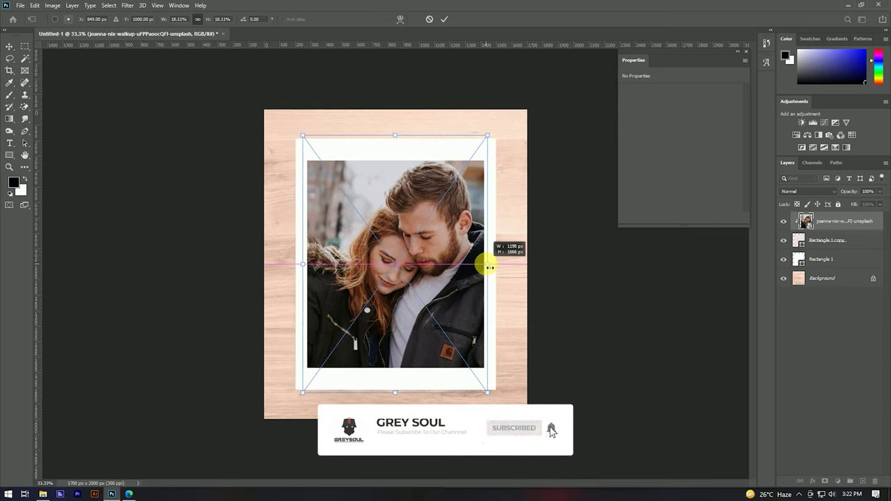
left_click_drag(452, 260, 453, 279)
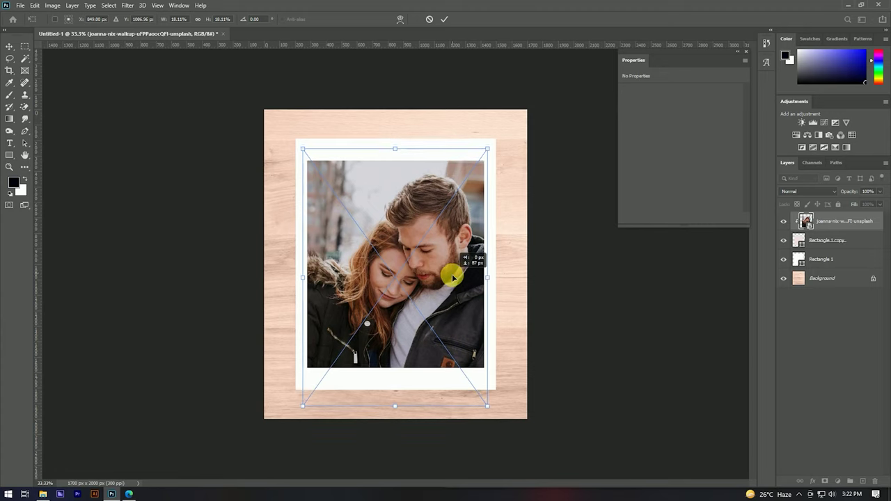
left_click(444, 19)
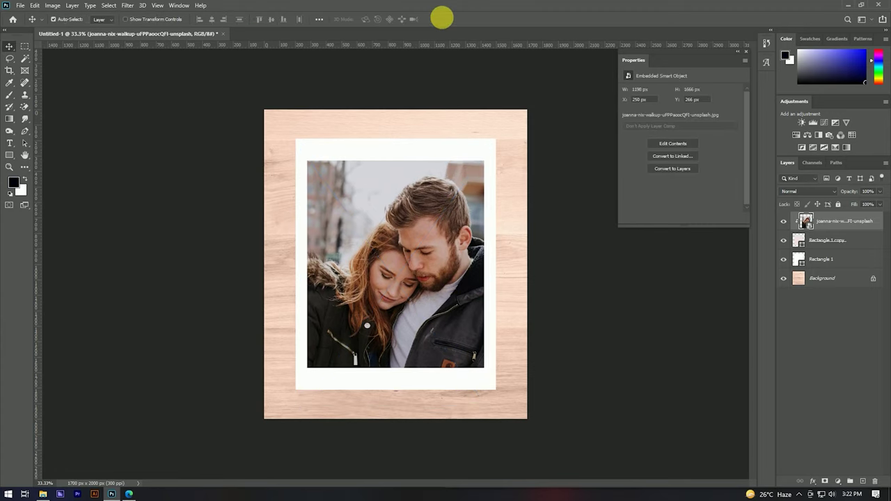
scroll(419, 220, "down", 3)
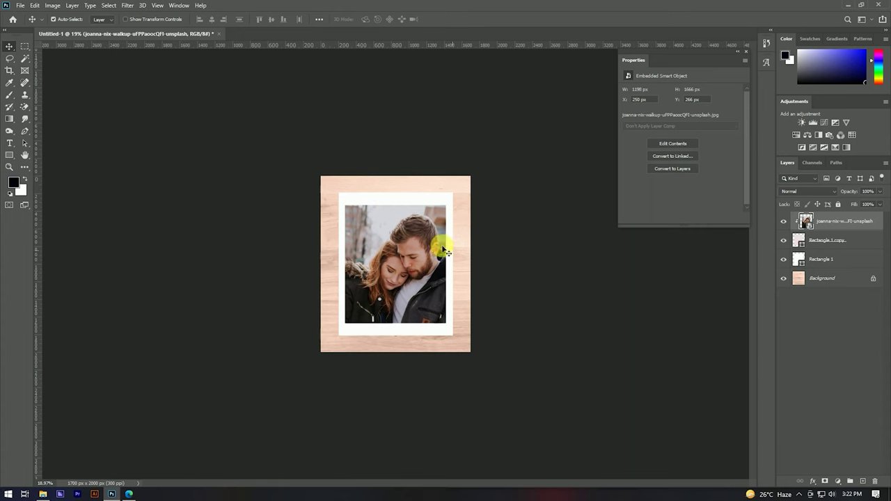
scroll(428, 222, "up", 2)
scroll(446, 188, "up", 2)
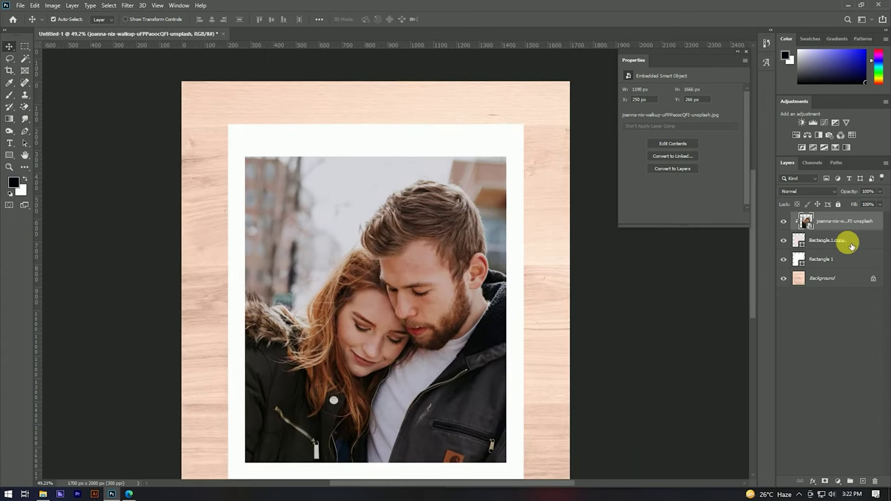
- Add a layer mask to Rectangle 1 copy and lasso a jagged tear line across its top
left_click(849, 241)
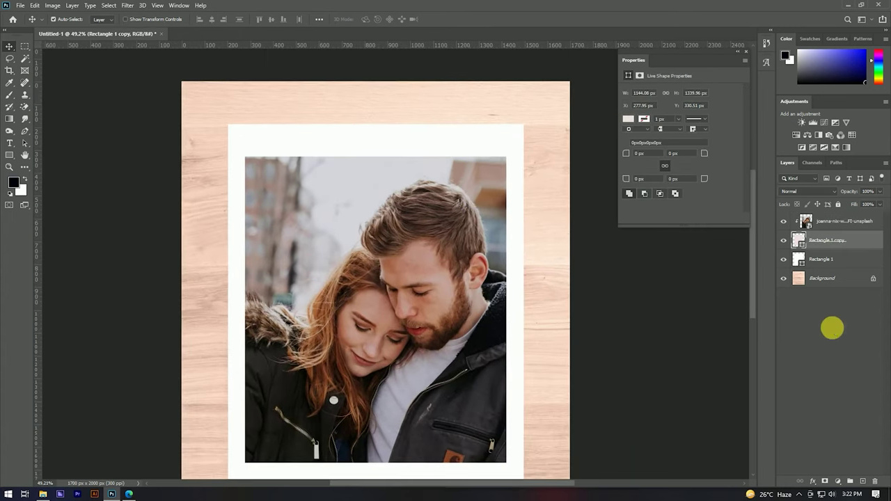
left_click(825, 481)
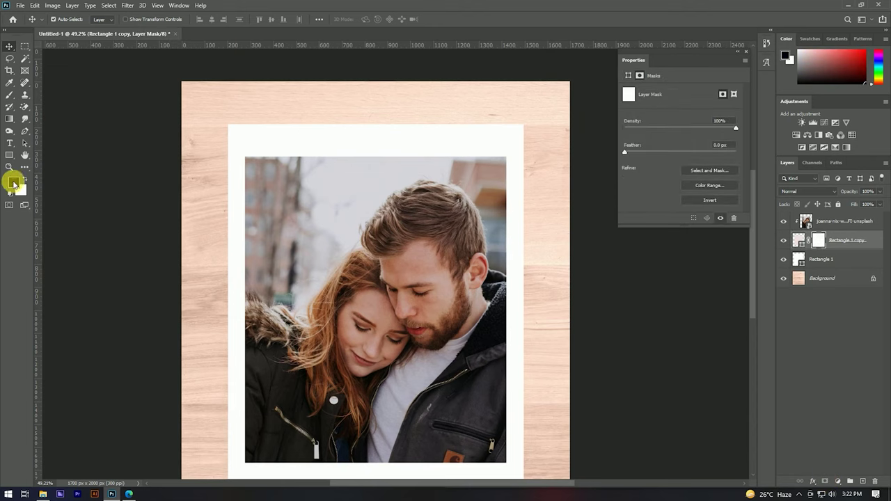
left_click(9, 59)
scroll(429, 135, "up", 1)
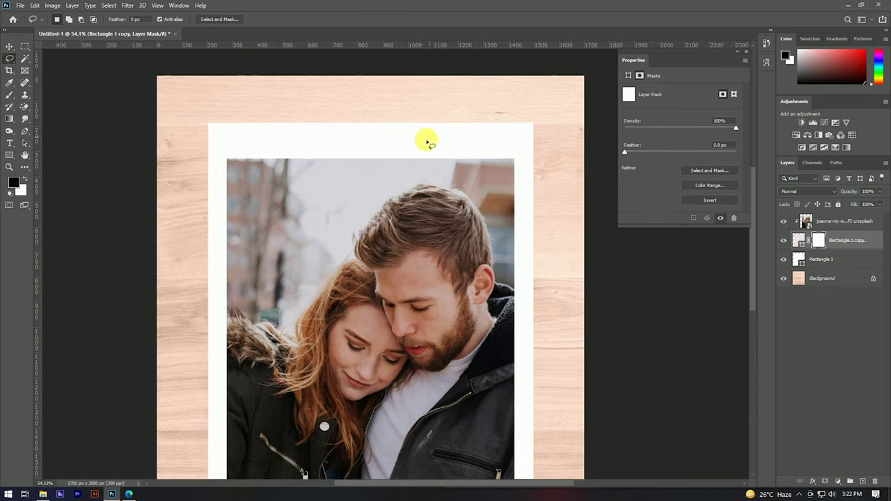
left_click_drag(354, 198, 345, 198)
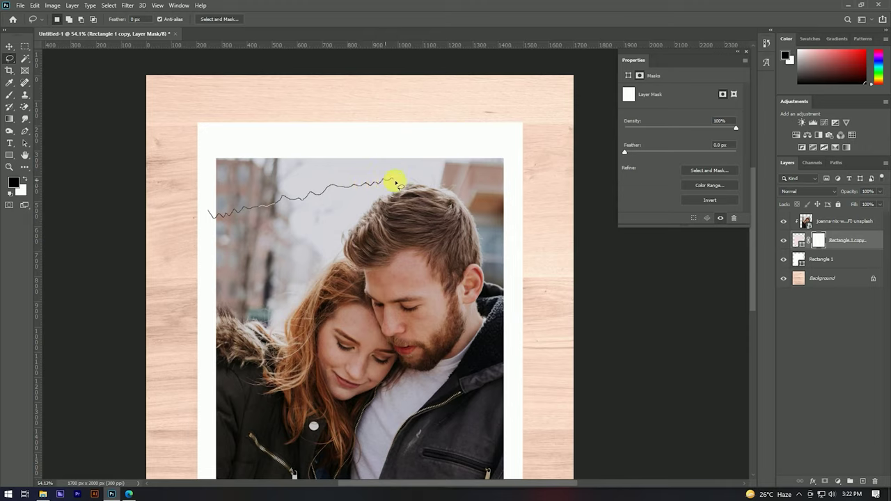
left_click_drag(418, 182, 538, 124)
left_click_drag(208, 213, 206, 211)
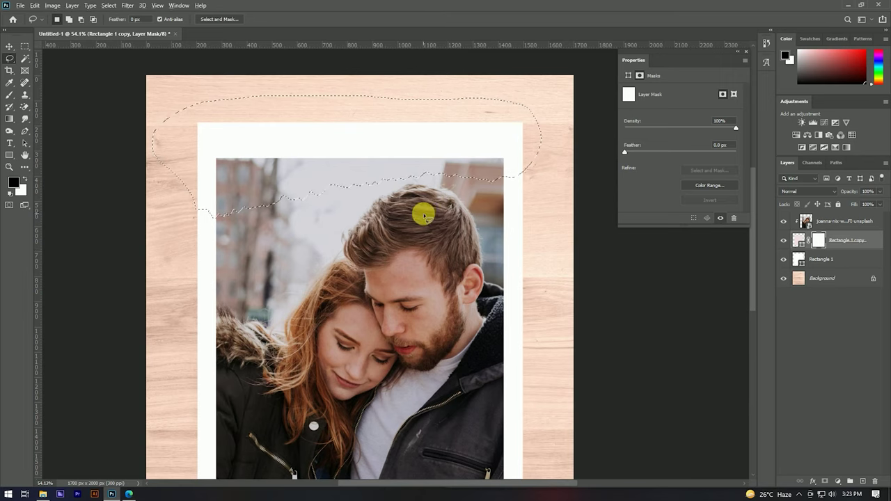
- Paint the selection black on the mask to tear the photo's top edge, then deselect
left_click(9, 83)
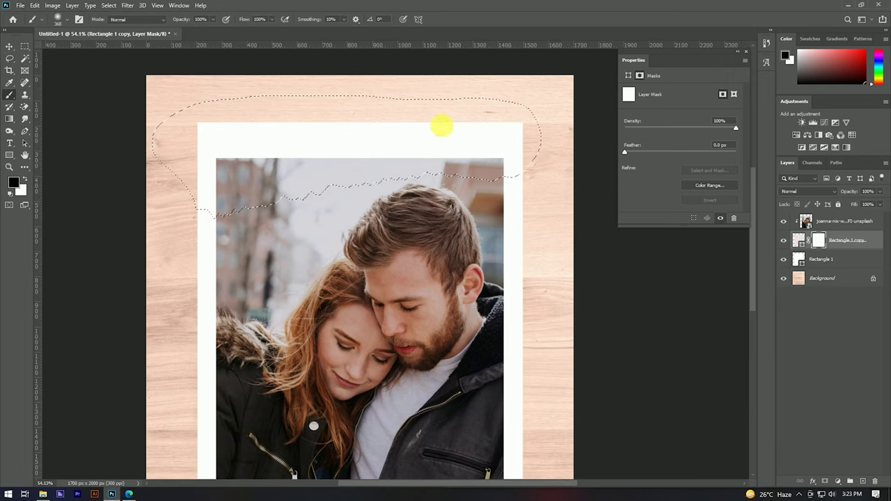
left_click(12, 182)
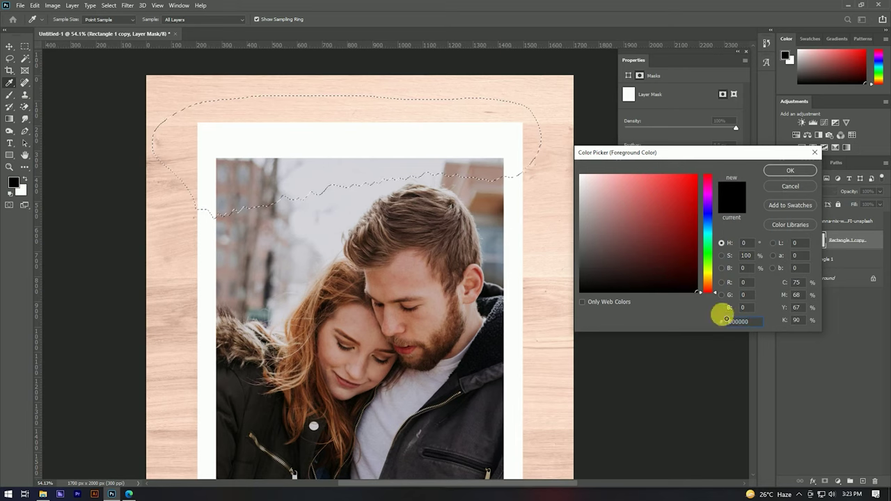
left_click(789, 171)
key("b")
mouse_move(426, 263)
left_mouse_down()
mouse_move(264, 192)
mouse_move(573, 179)
mouse_move(533, 148)
mouse_move(208, 199)
mouse_move(534, 172)
mouse_move(258, 188)
mouse_move(235, 146)
left_mouse_up()
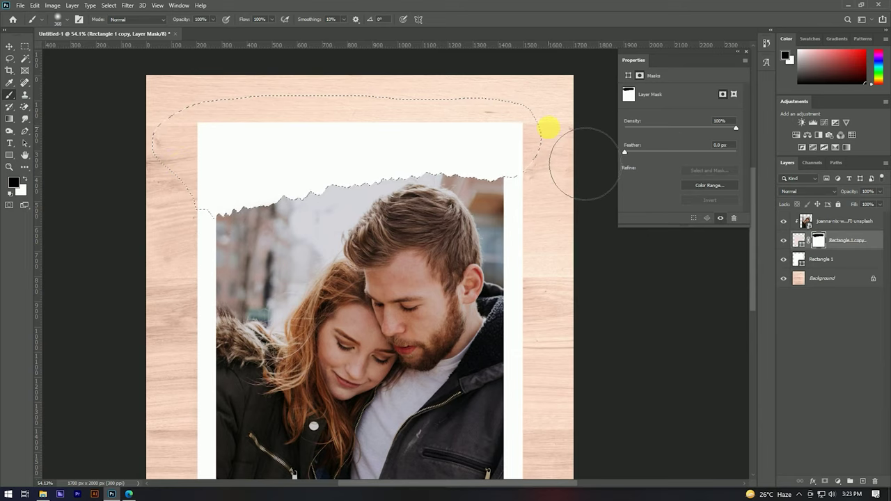
key("ctrl+d")
- Add a layer mask to Rectangle 1 and lasso a tear line along the frame's top
key("l")
left_click(861, 256)
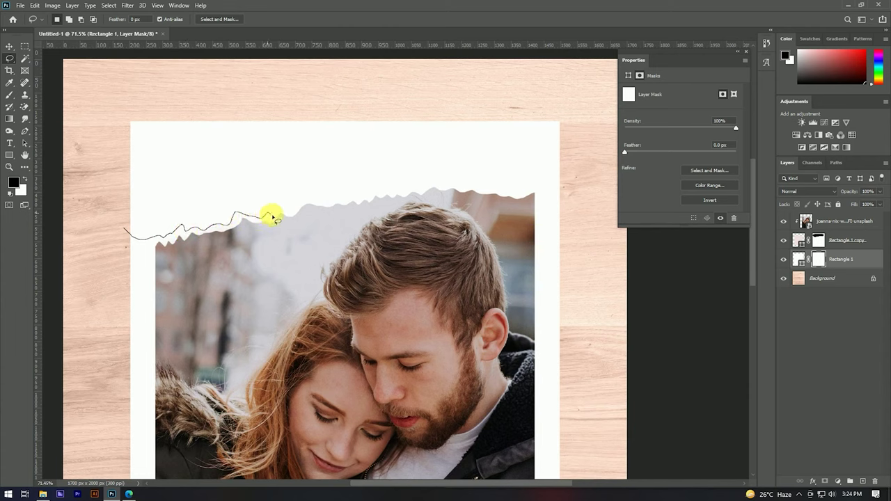
left_click_drag(293, 208, 321, 203)
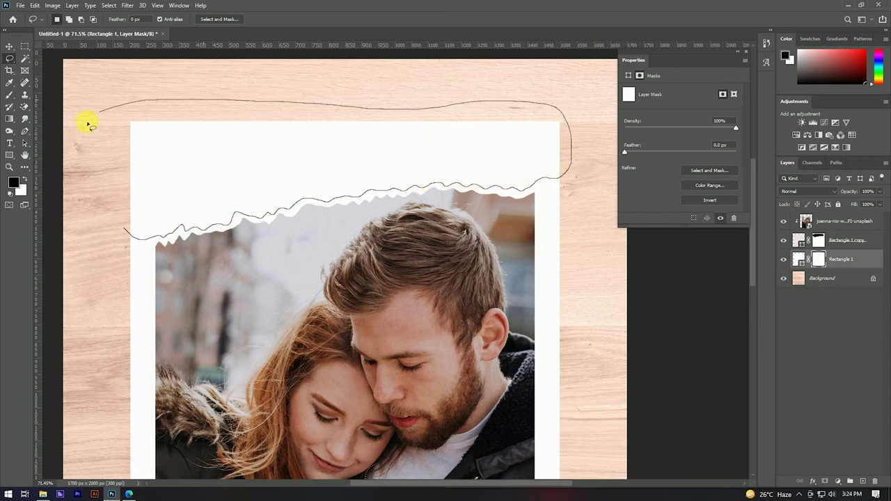
left_click_drag(129, 229, 130, 229)
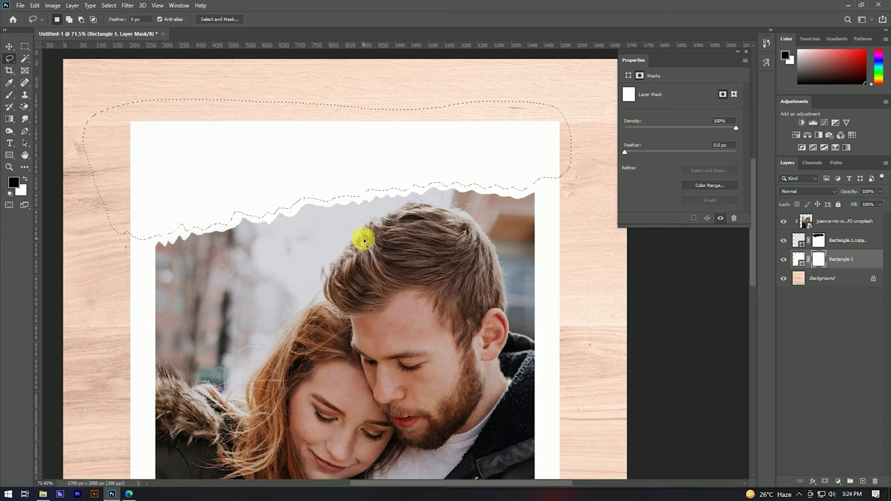
scroll(348, 213, "down", 2)
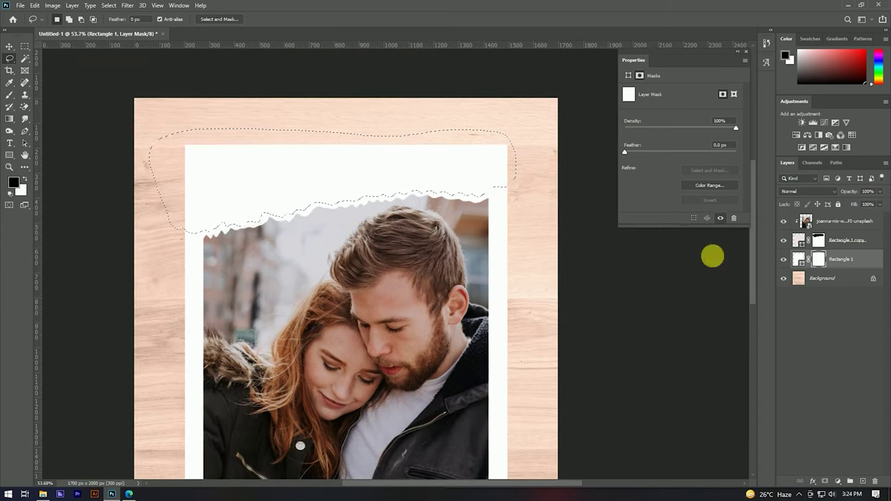
- Paint the selection black to tear away the white frame's top, then deselect
left_click(9, 93)
mouse_move(292, 252)
left_mouse_down()
mouse_move(348, 224)
mouse_move(178, 199)
mouse_move(517, 208)
mouse_move(542, 144)
left_mouse_up()
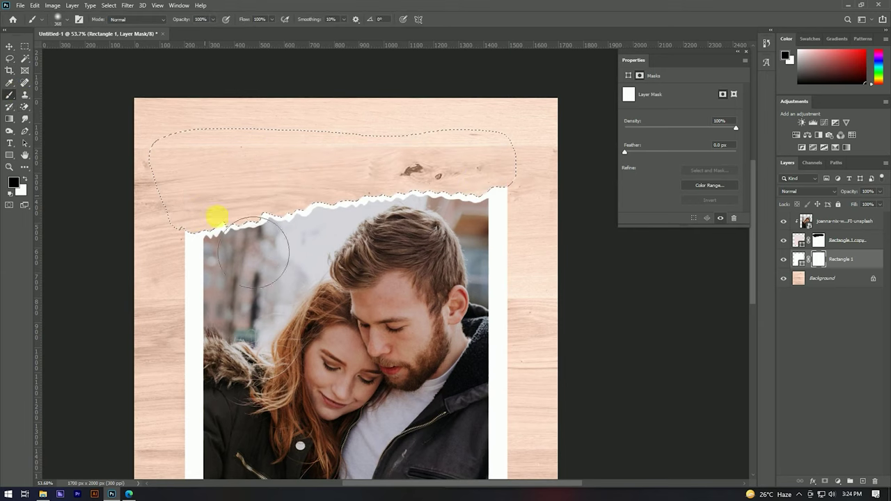
left_click(9, 47)
key("ctrl+d")
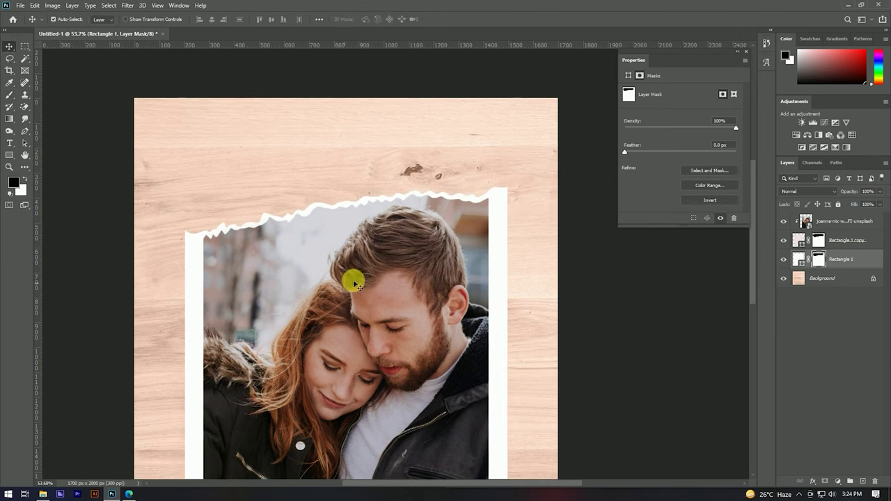
scroll(354, 280, "down", 3)
scroll(364, 229, "up", 3)
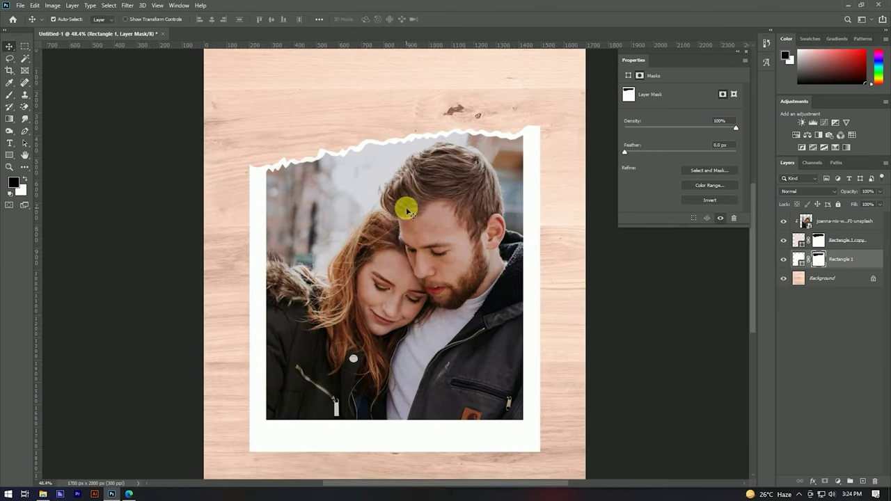
scroll(405, 205, "down", 1)
scroll(751, 279, "down", 1)
left_click(855, 220)
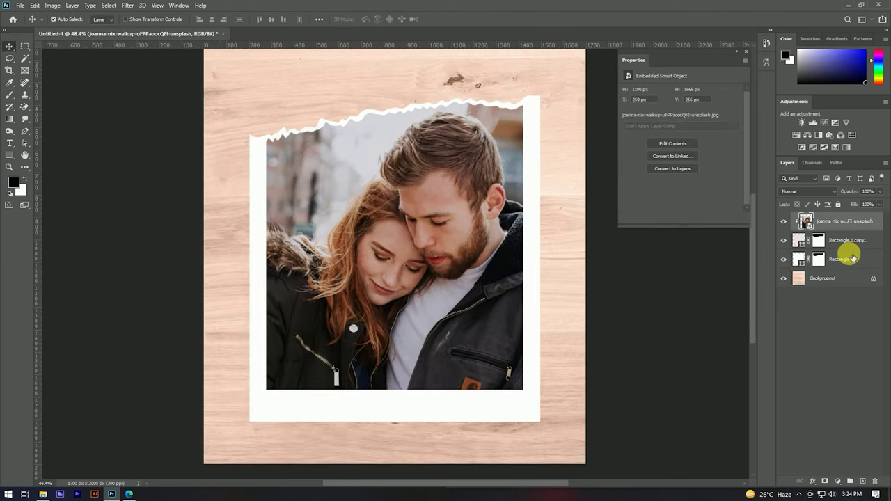
- Group the couple photo, Rectangle 1 and Rectangle 1 copy into a group named Subject
left_click(842, 257, "shift")
left_click(827, 285)
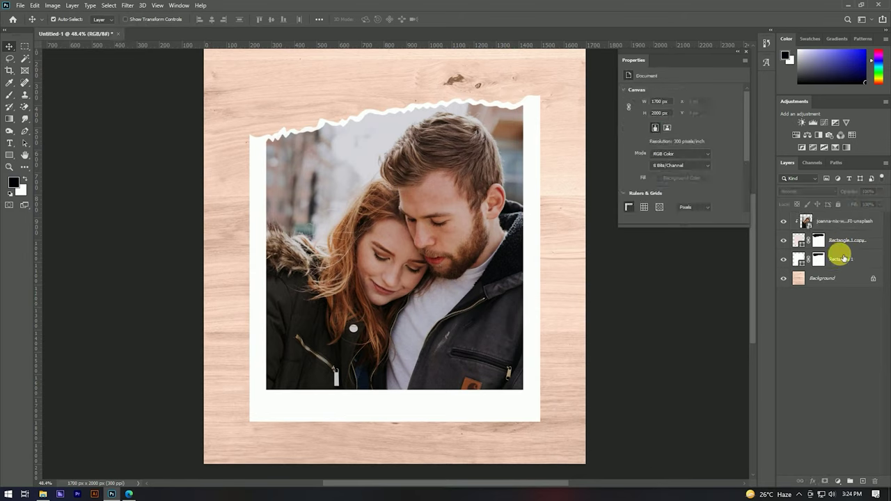
left_click(844, 258)
left_click(837, 219, "shift")
key("ctrl+g")
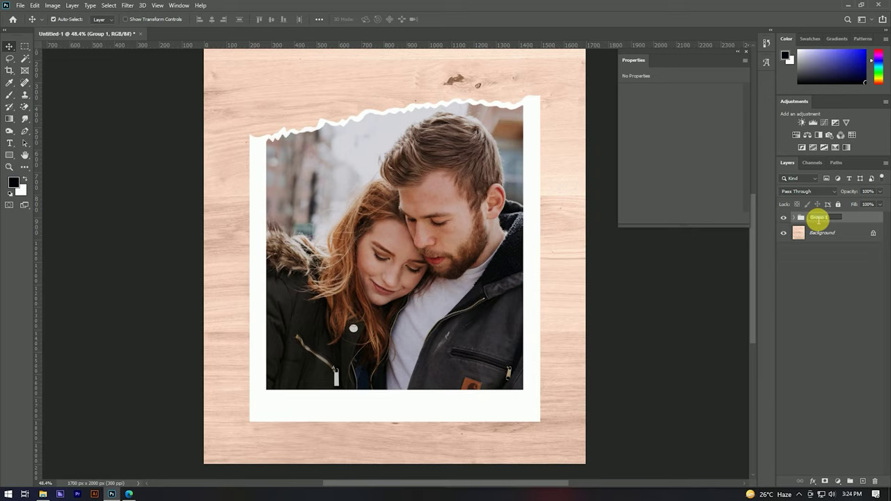
type("Subject")
key("Return")
left_click(783, 218)
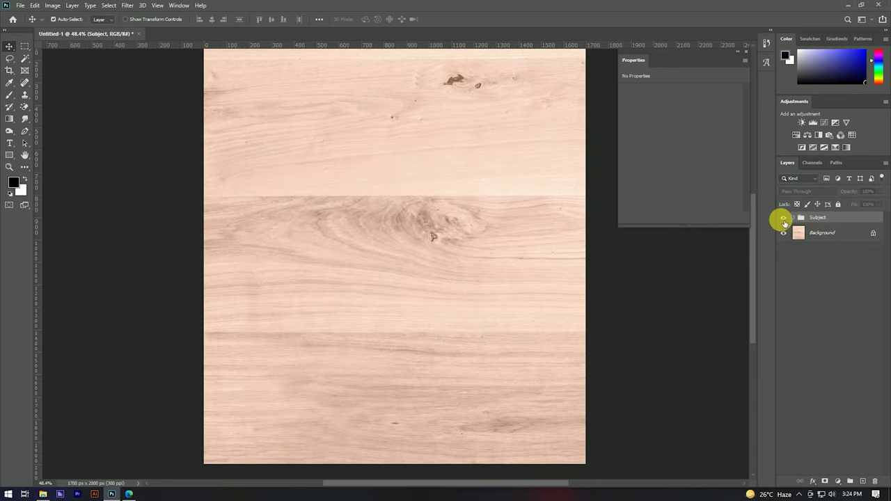
key("ctrl+minus")
scroll(486, 256, "up", 1)
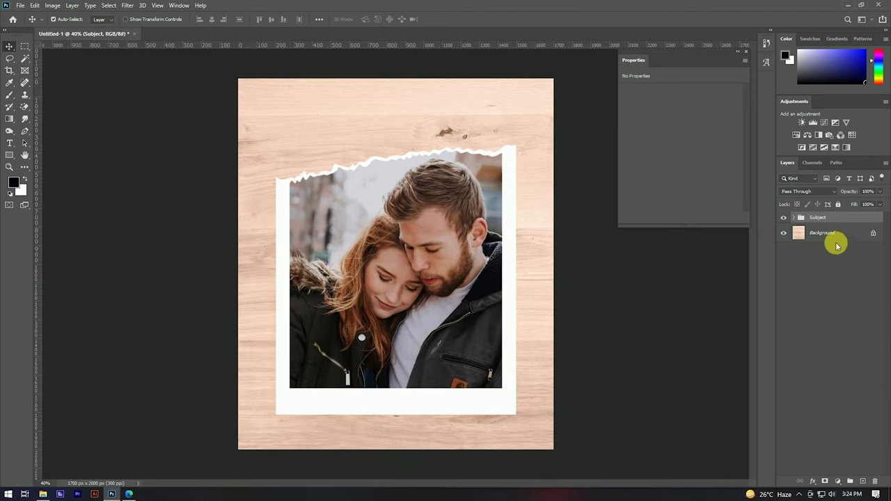
key("ctrl+t")
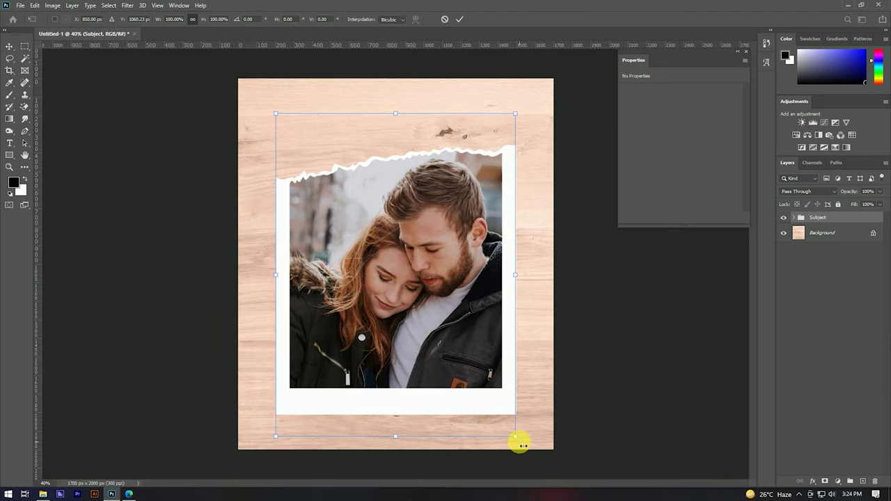
- Rotate the Subject group about -6.4° and reposition it slightly up and left on the wood
left_click_drag(519, 446, 541, 427)
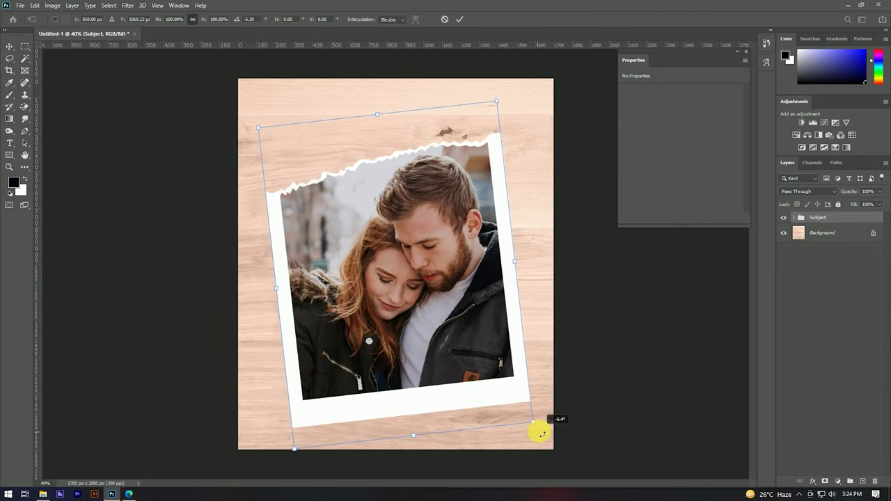
left_click_drag(466, 368, 465, 351)
left_click(459, 19)
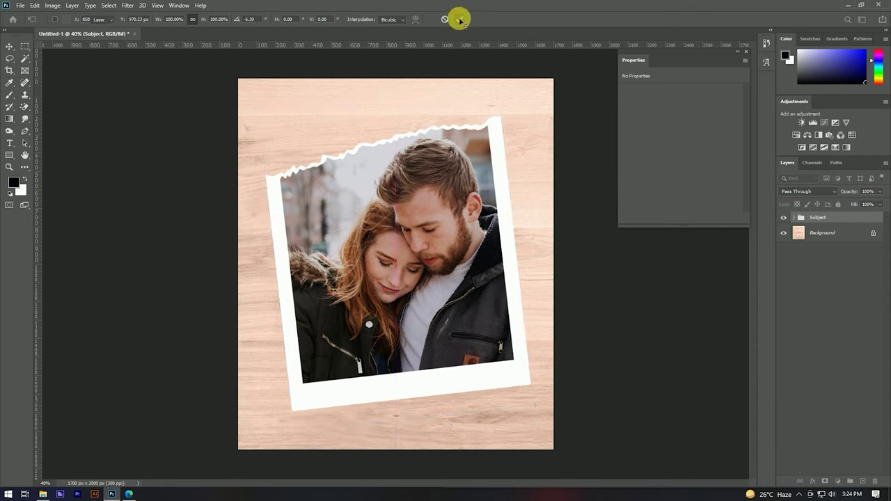
key("ctrl+t")
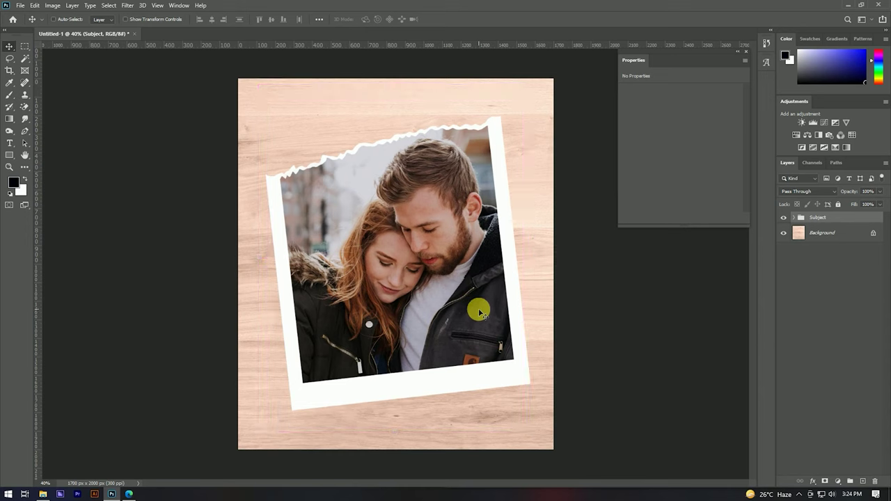
left_click_drag(461, 272, 454, 277)
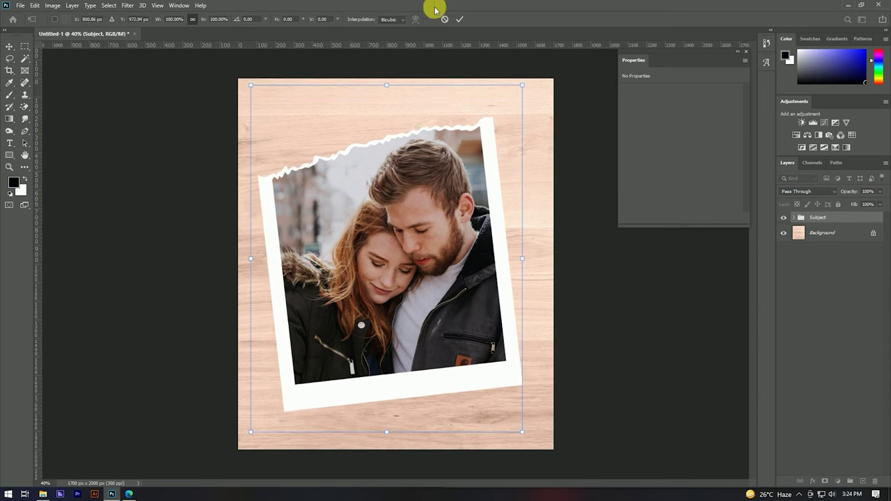
left_click(459, 20)
left_click(56, 487)
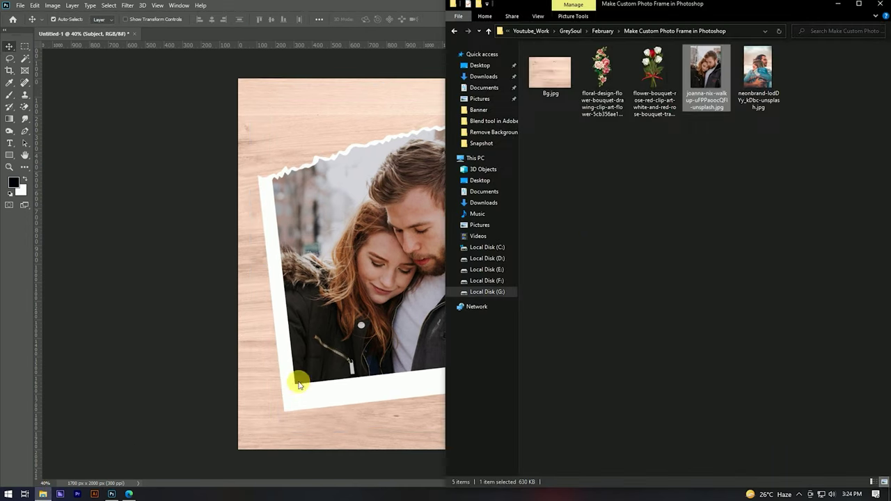
- Place the rose bouquet at about 421×580 px, rotated 17.6°, over the frame's bottom-right corner
mouse_move(654, 69)
left_mouse_down()
mouse_move(346, 285)
mouse_move(427, 249)
left_mouse_up()
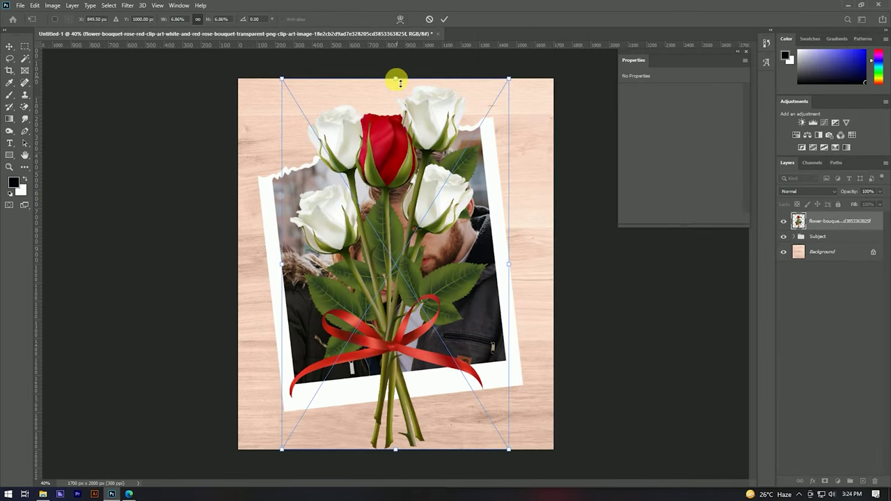
left_click_drag(400, 82, 439, 208)
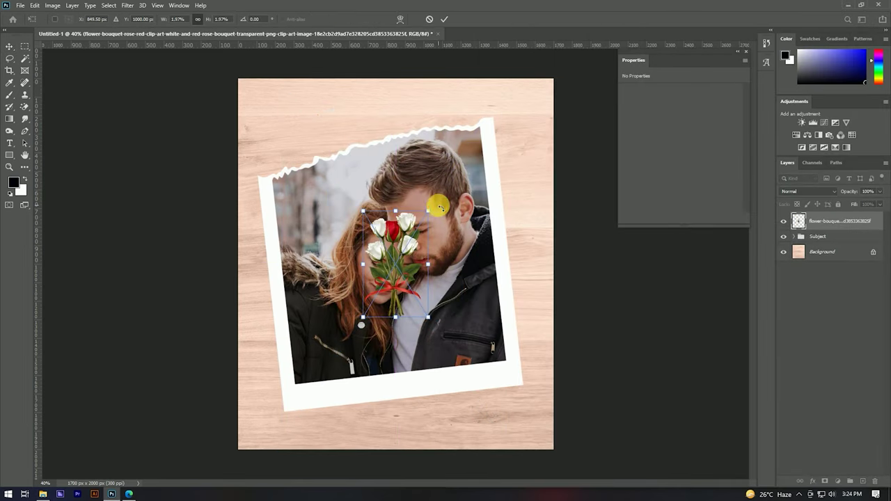
left_click_drag(440, 210, 449, 224)
left_click_drag(391, 248, 506, 354)
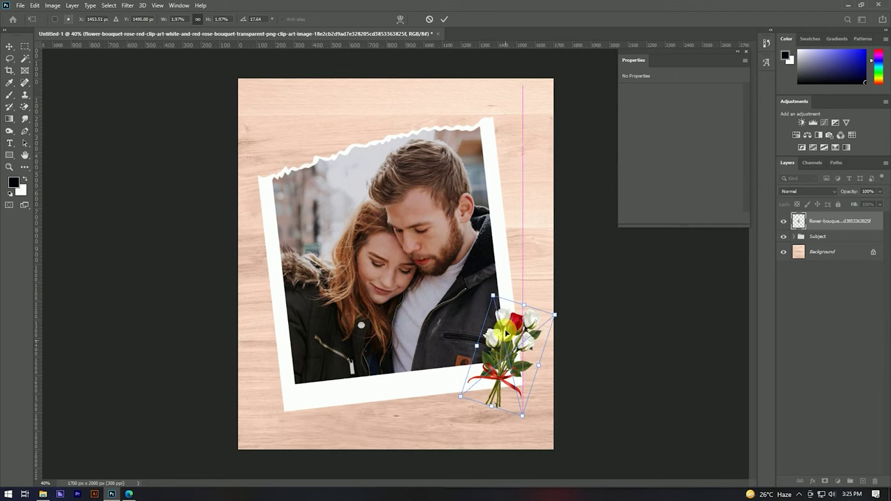
key("Return")
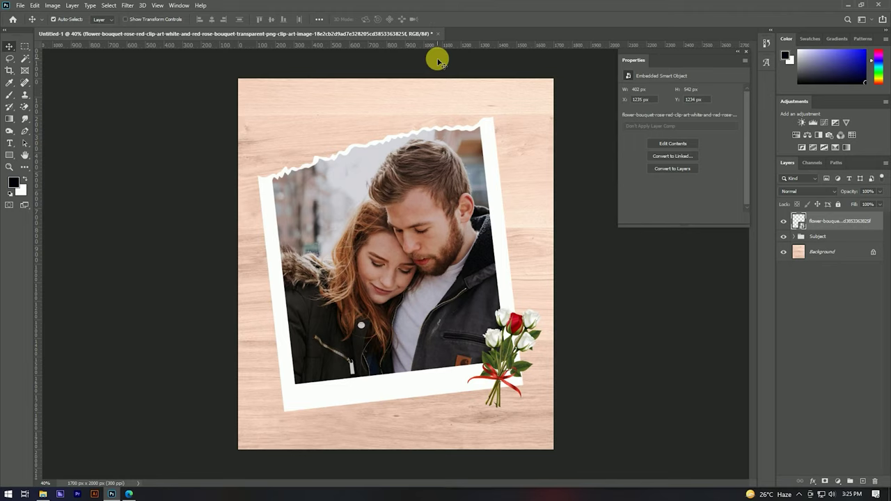
key("ctrl+t")
left_click_drag(522, 308, 529, 304)
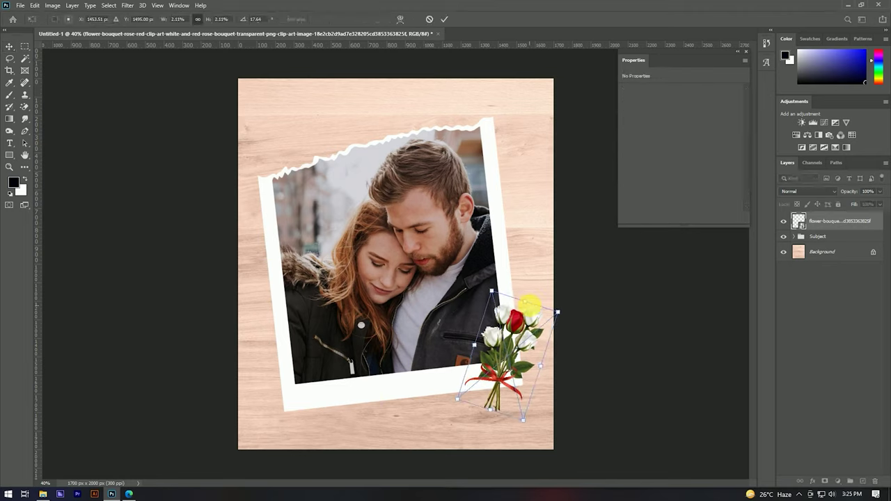
left_click(444, 19)
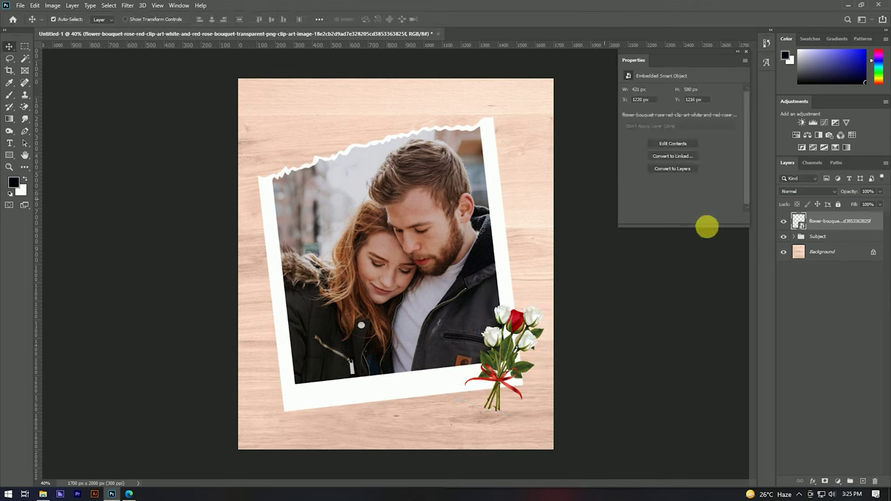
left_click(862, 238)
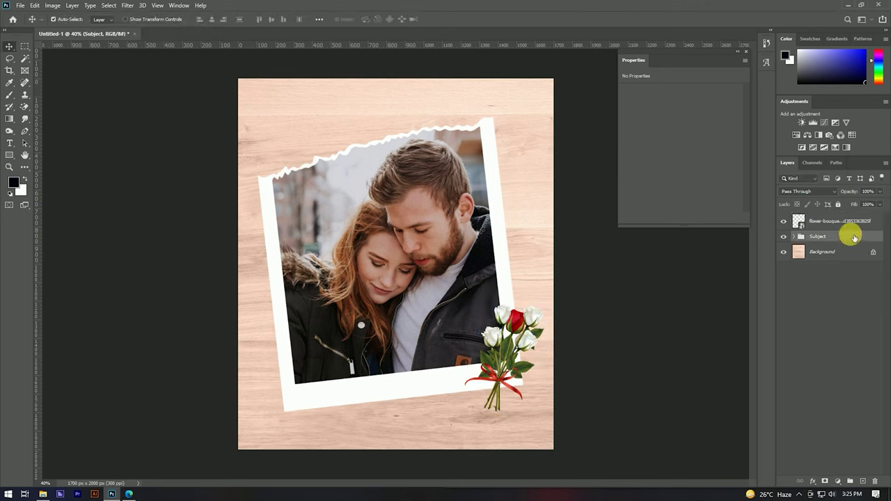
- Give the Subject group a Multiply drop shadow at 28% opacity, 131° angle, 37 px distance
double_click(854, 237)
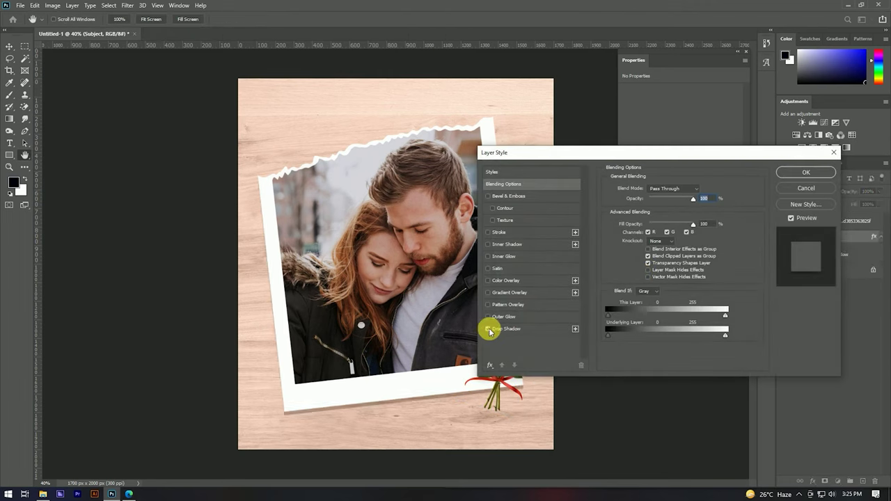
left_click(504, 329)
left_click_drag(444, 398, 450, 402)
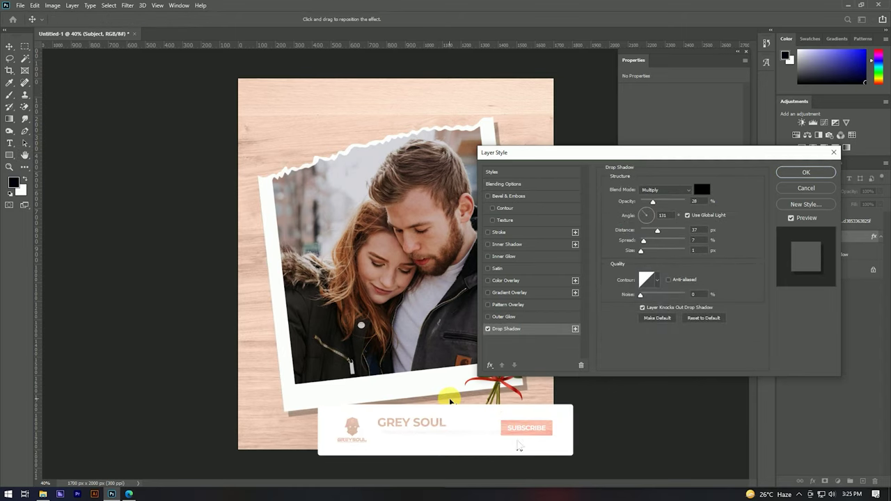
left_click(700, 248)
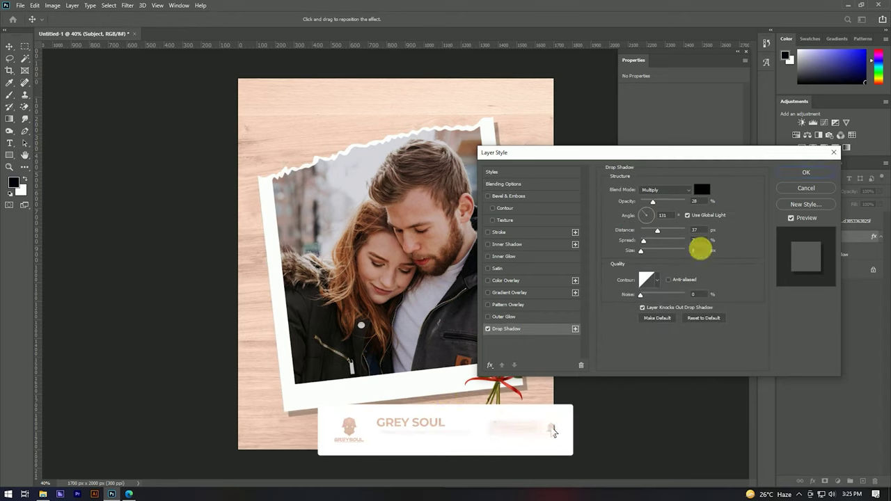
left_click(805, 173)
key("ctrl+minus")
key("ctrl+minus")
key("ctrl+0")
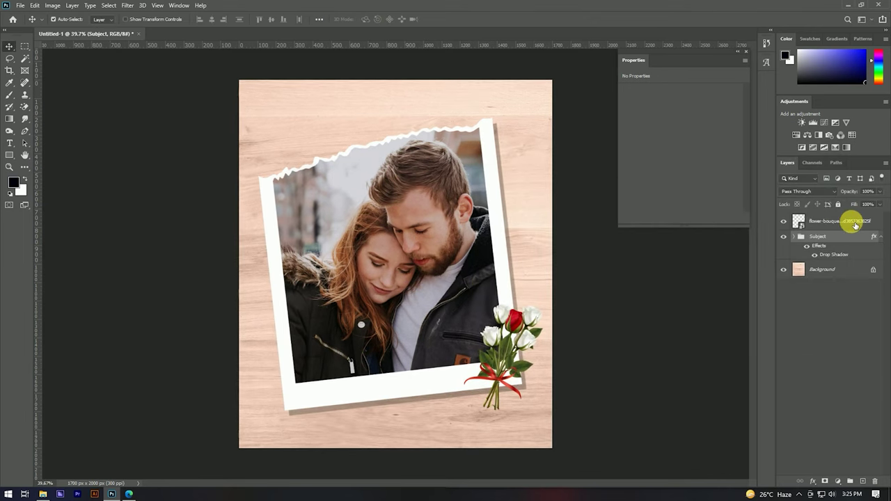
- Rename the bouquet layer to Flower
double_click(854, 222)
type("Flowe")
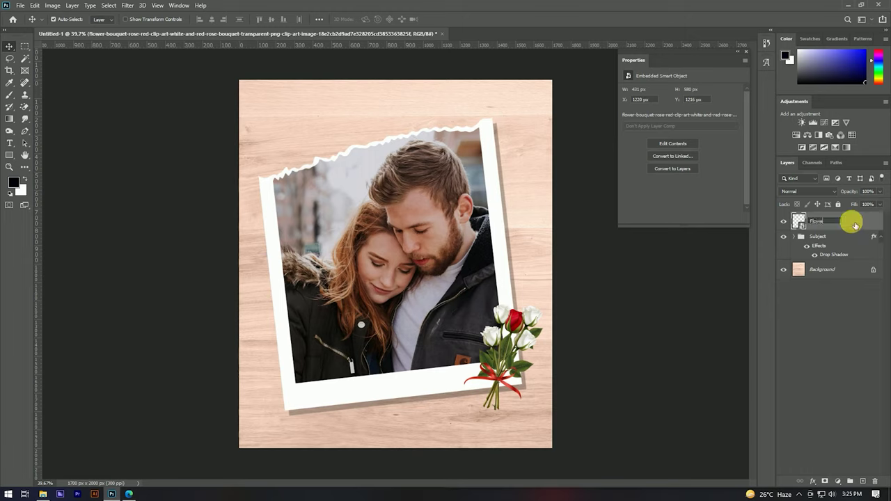
type("r")
key("Return")
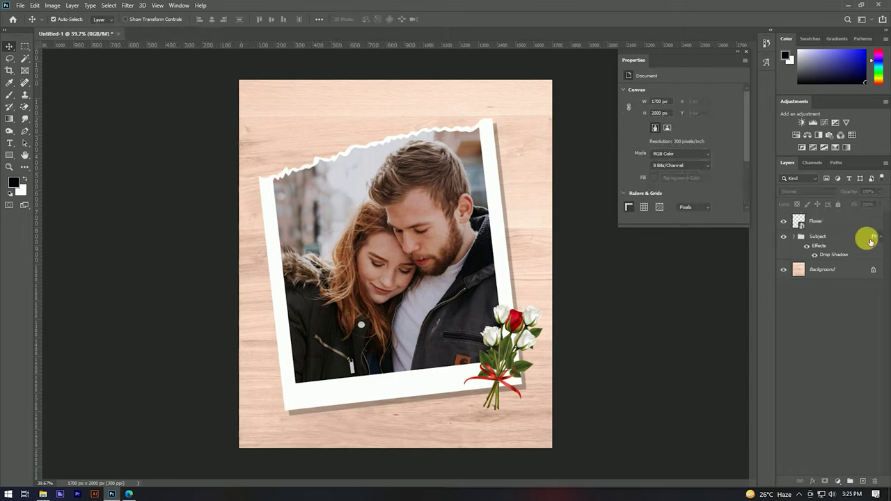
left_click(843, 253)
left_click(849, 222)
- Stamp all visible layers into a new layer named Final and convert it to a smart object
left_click(850, 288)
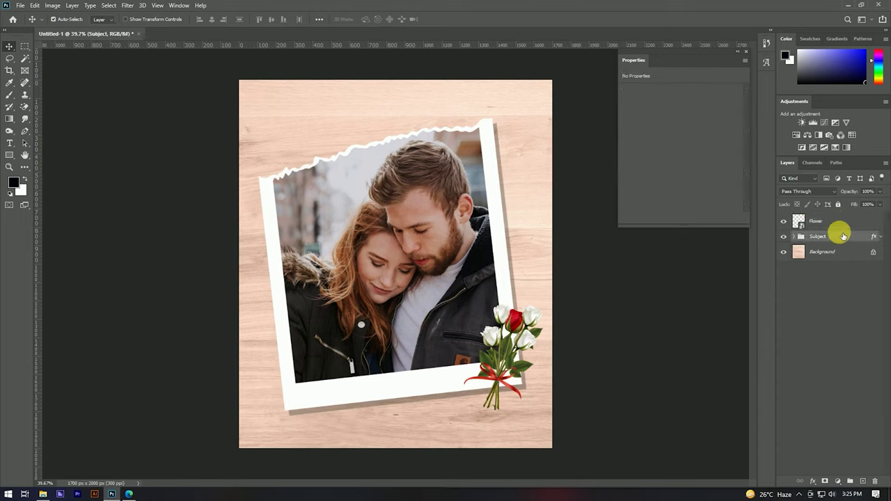
key("ctrl+shift+alt+e")
type("Final")
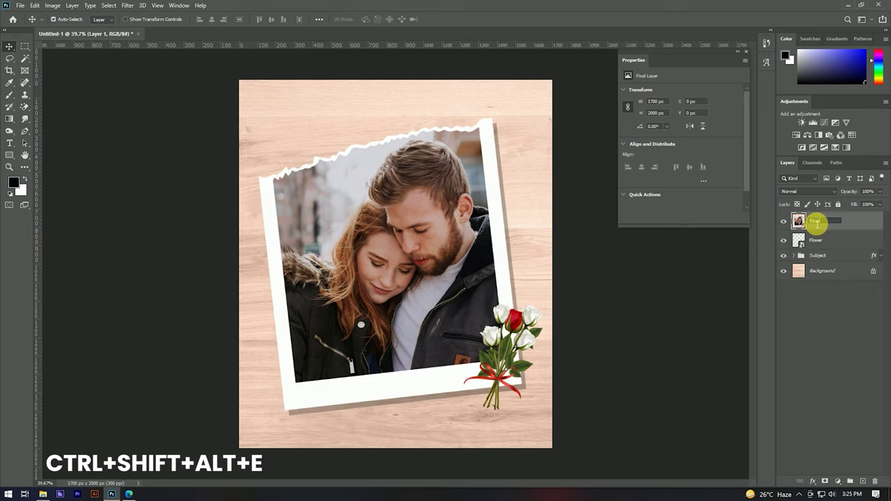
key("Return")
right_click(830, 223)
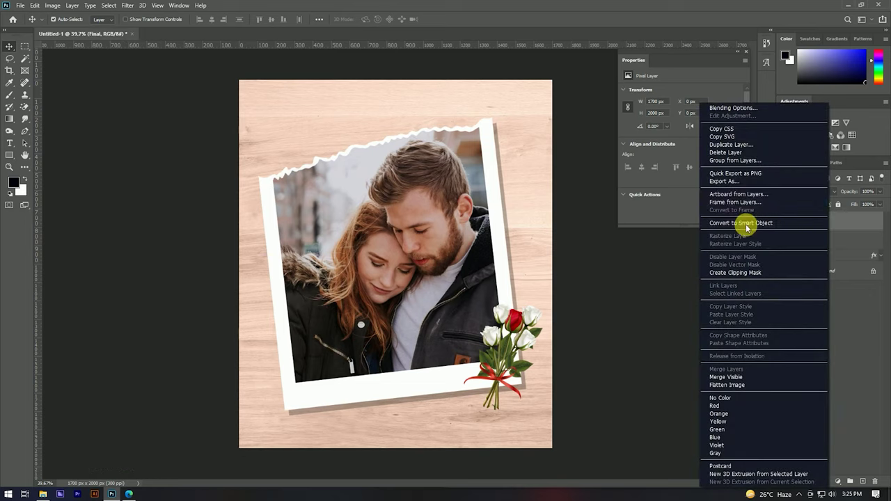
left_click(743, 224)
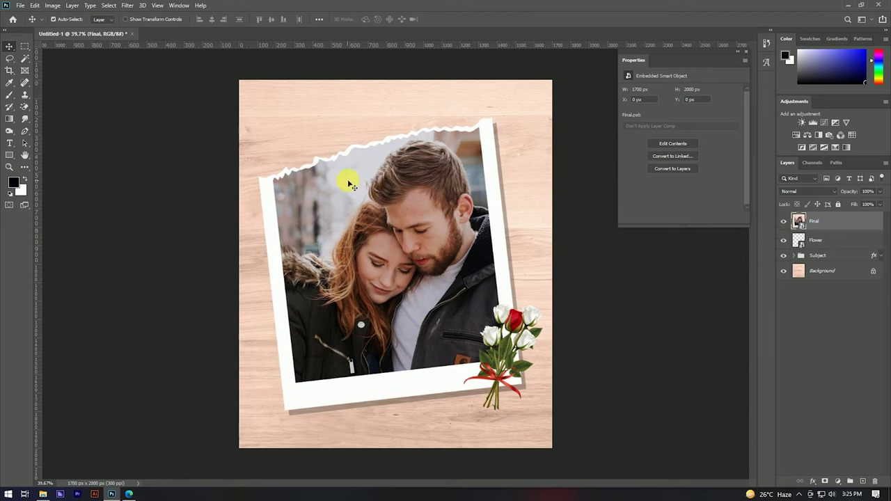
scroll(350, 184, "down", 1)
left_click(128, 5)
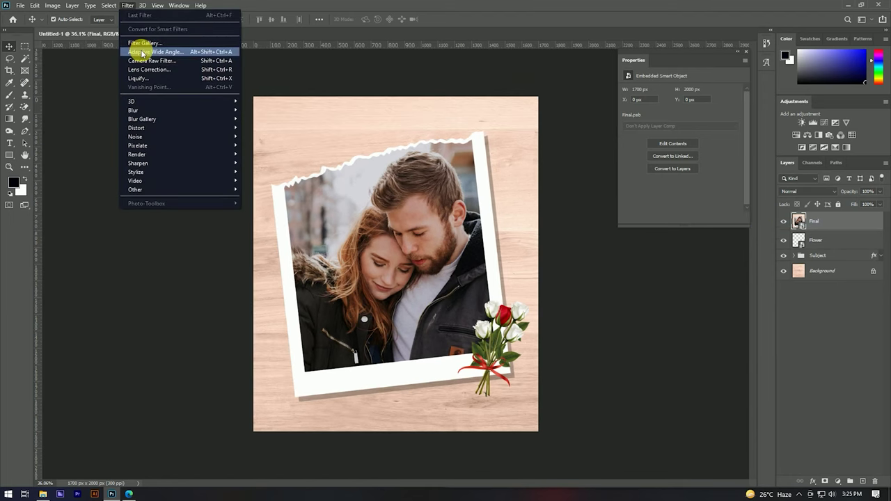
- Grade Final in Camera Raw: cooler temperature, Vibrance +12, slight vignette, Blue Primary −12
left_click(176, 61)
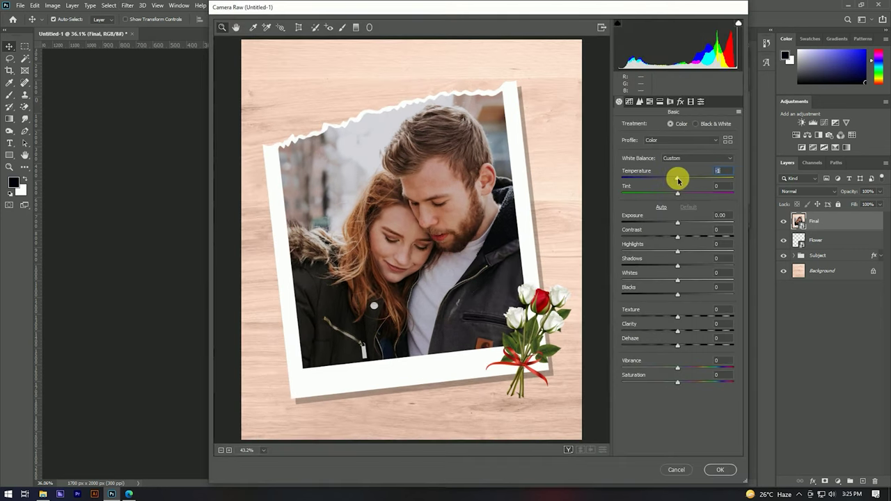
left_click_drag(677, 180, 672, 180)
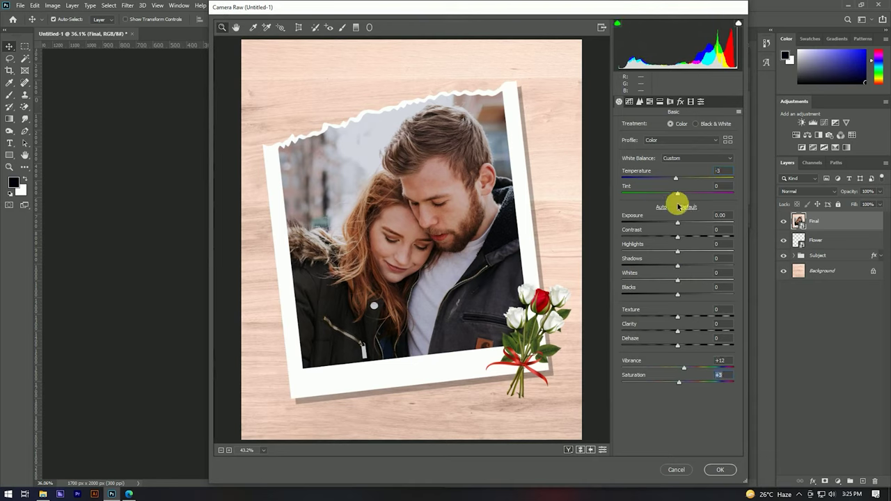
left_click(680, 102)
left_click_drag(675, 214, 675, 215)
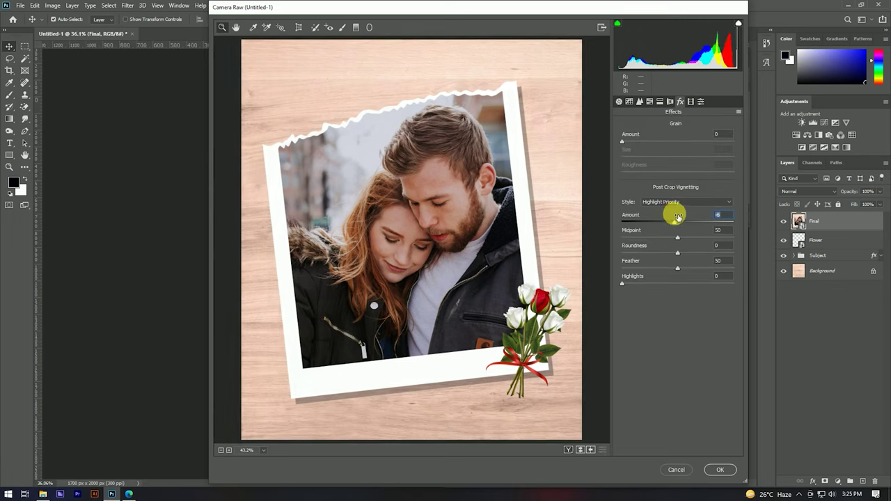
left_click(691, 103)
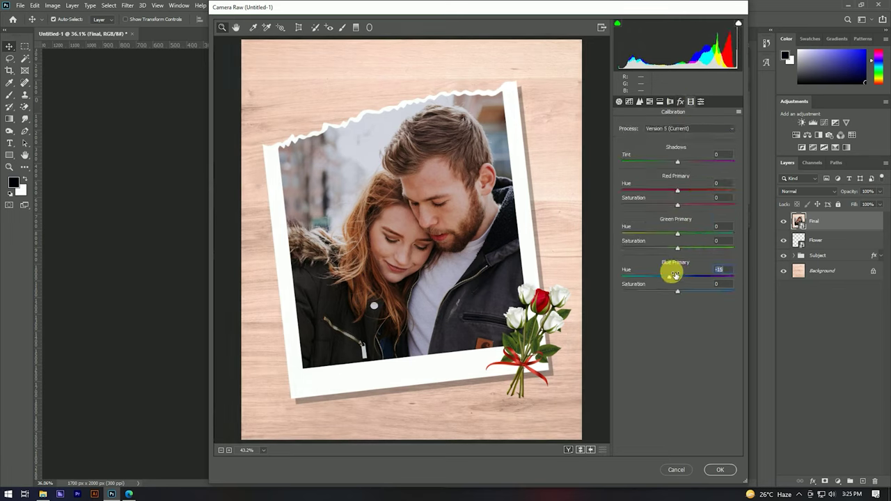
left_click_drag(678, 290, 684, 290)
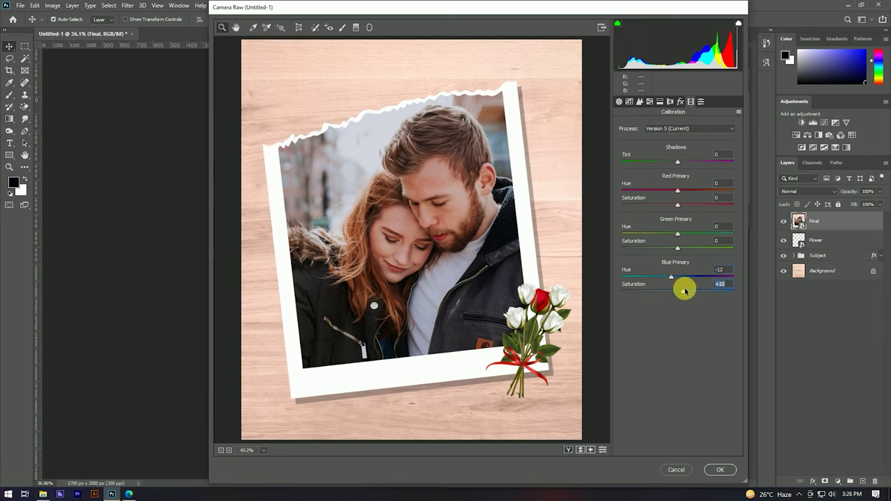
left_click(679, 102)
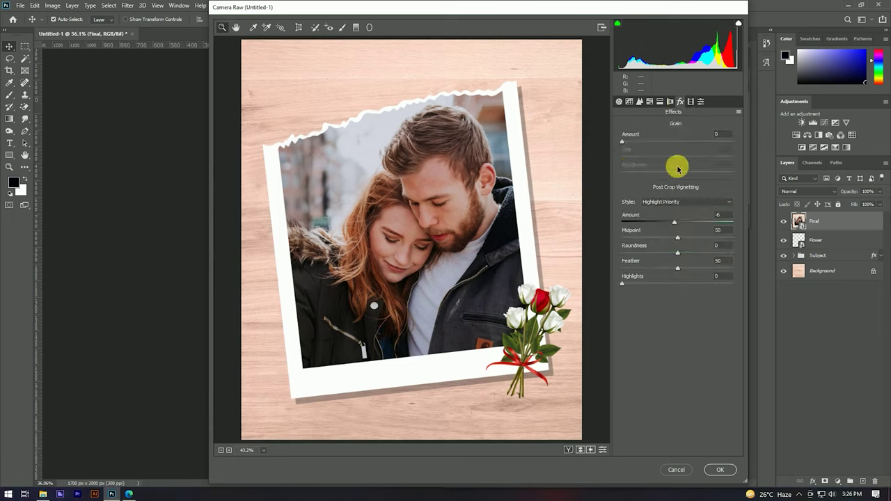
left_click(619, 102)
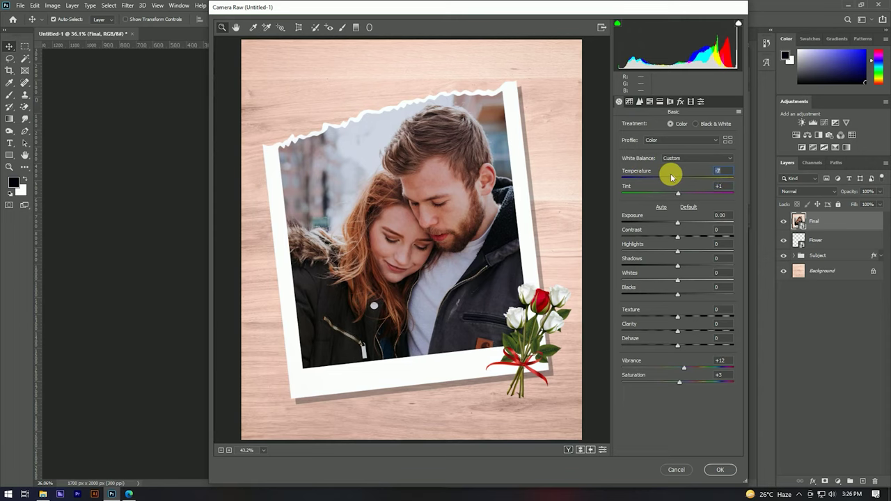
left_click(720, 469)
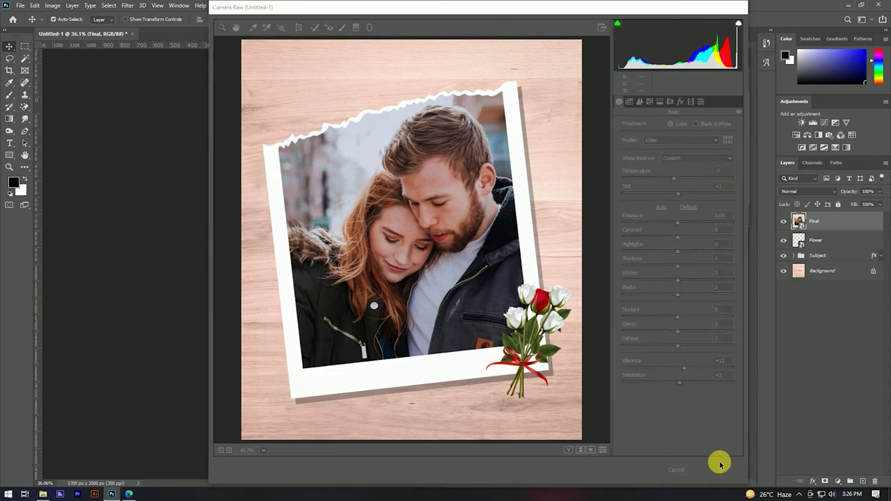
key("ctrl+minus")
key("ctrl+minus")
key("ctrl+0")
- Fit the finished Camera Raw-graded framed composite to the screen with Ctrl+0
scroll(457, 185, "down", 2)
scroll(457, 185, "up", 2)
scroll(497, 211, "down", 2)
scroll(400, 189, "up", 2)
scroll(327, 265, "up", 1)
scroll(461, 229, "down", 1)
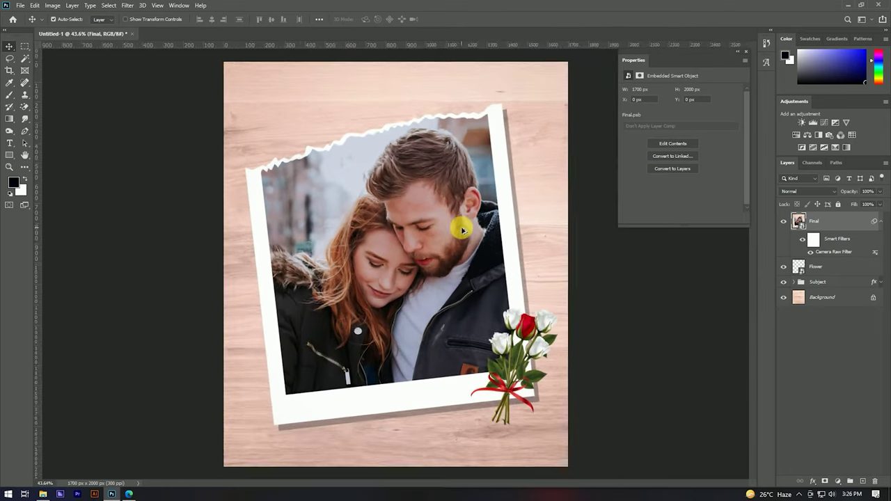
scroll(461, 229, "down", 1)
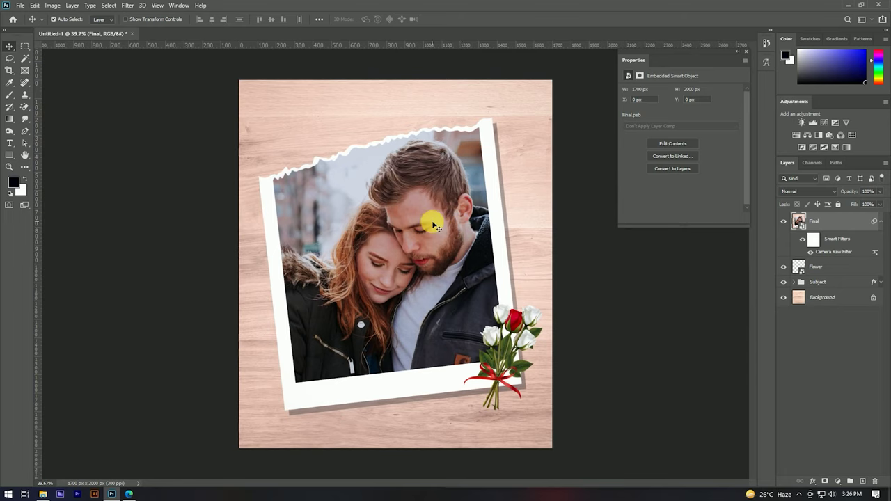
key("ctrl+0")
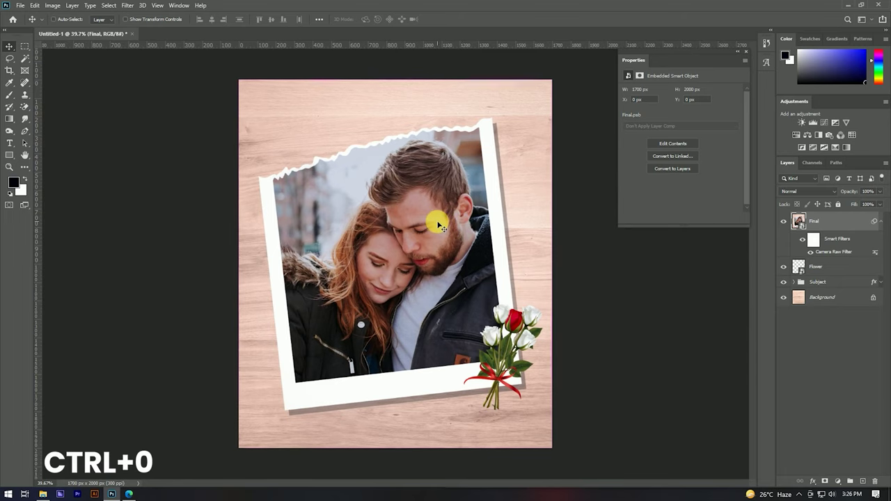